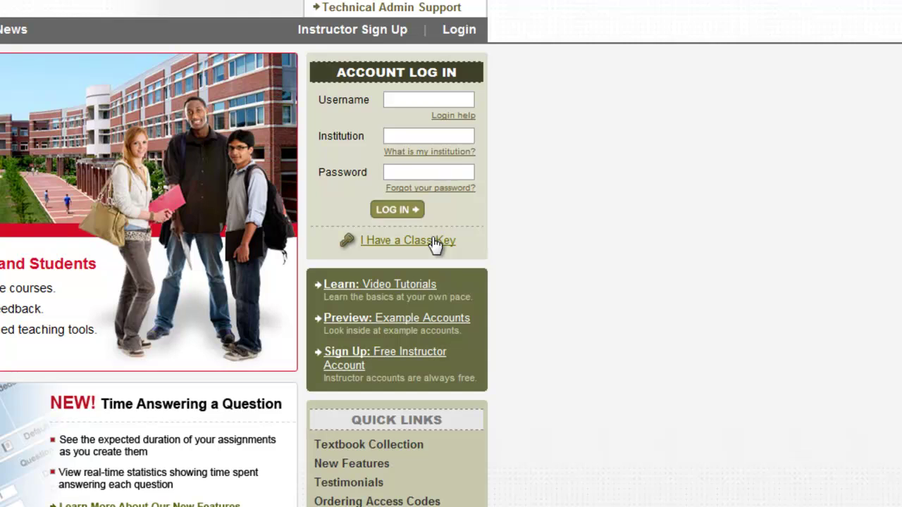
# Step: Open the class key enrollment page and submit the class key received from the instructor
pyautogui.click(435, 241)
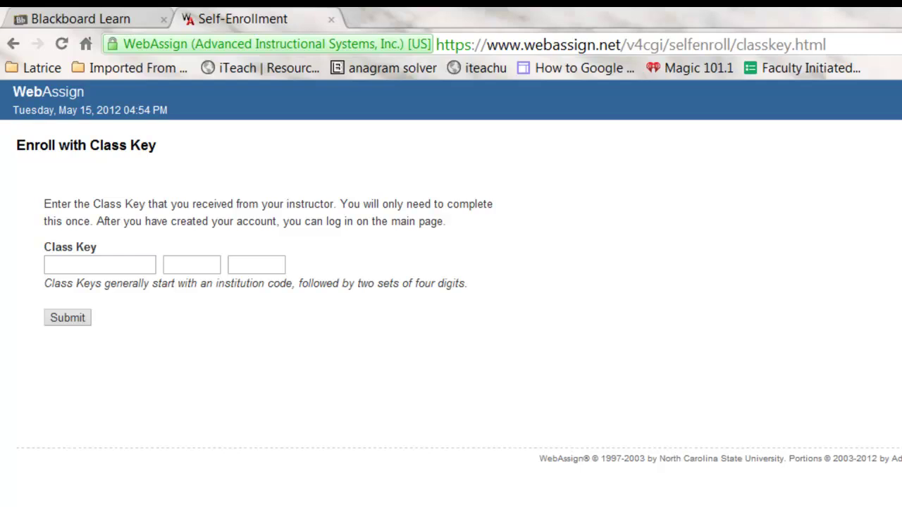
pyautogui.click(110, 264)
pyautogui.write('uaf')
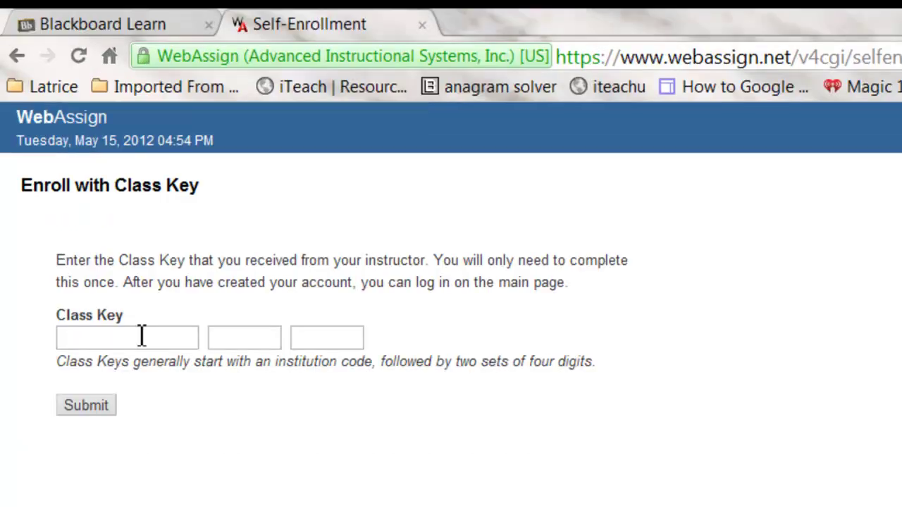
pyautogui.press('Tab')
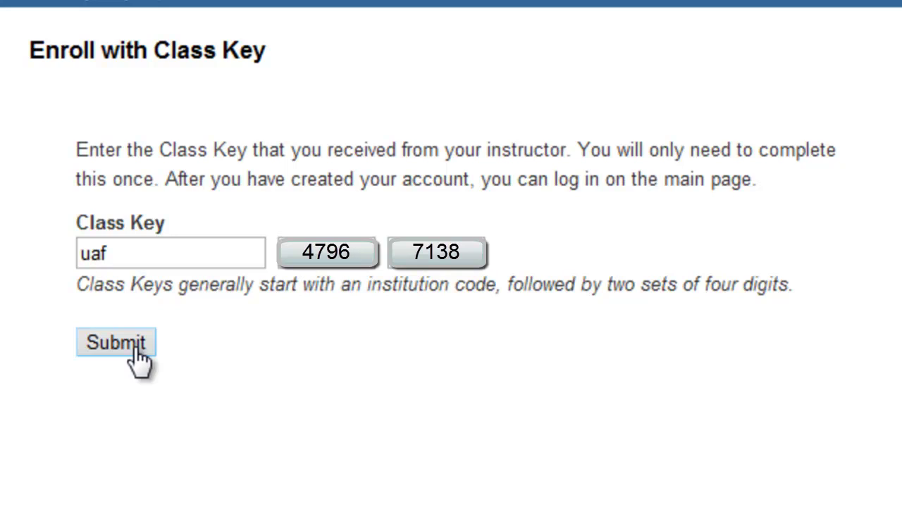
pyautogui.click(134, 349)
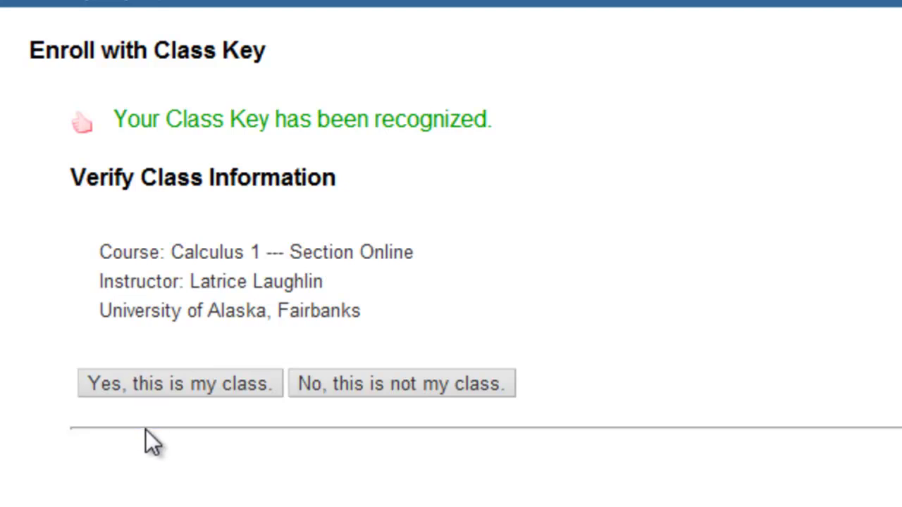
# Step: Confirm Calculus 1, Section Online as the right class and continue with the option to create a WebAssign account
pyautogui.click(169, 383)
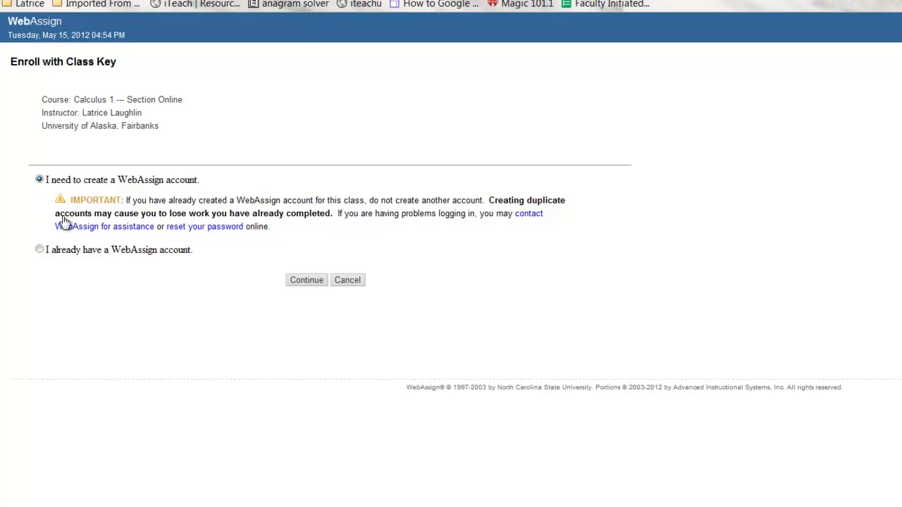
pyautogui.click(40, 249)
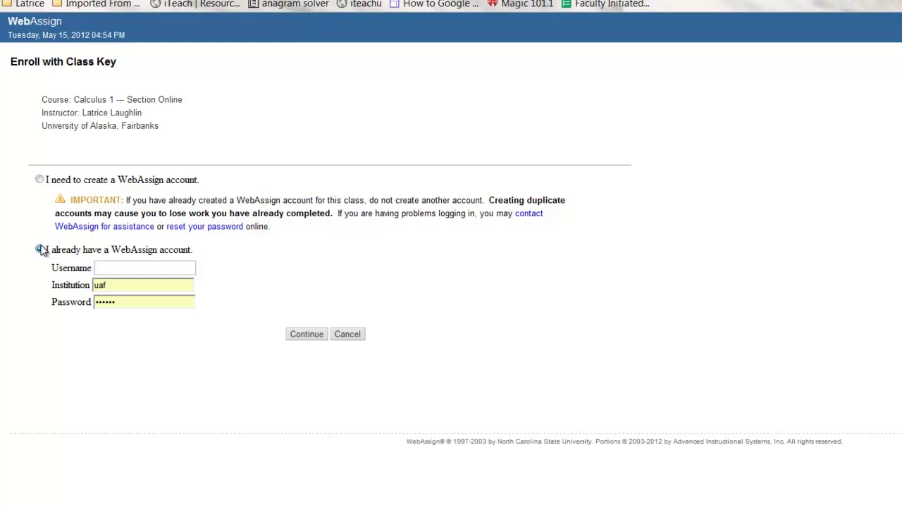
pyautogui.click(40, 180)
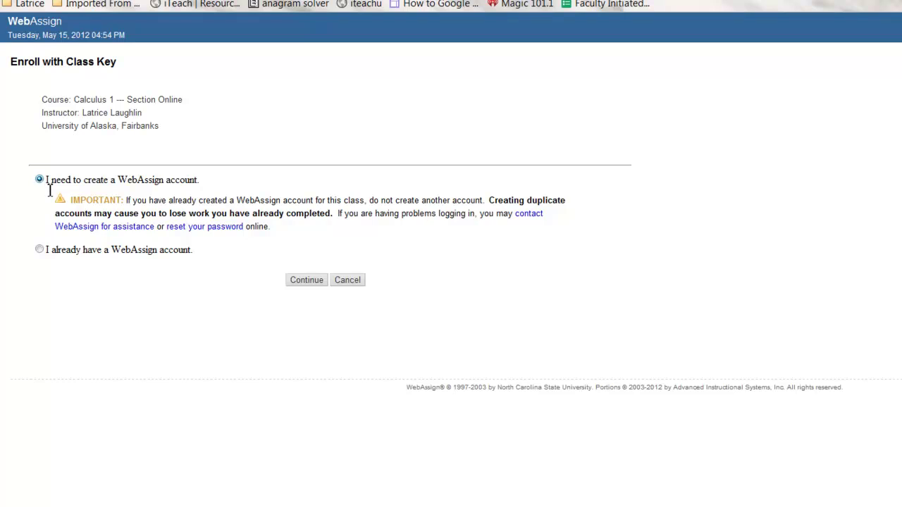
pyautogui.click(307, 280)
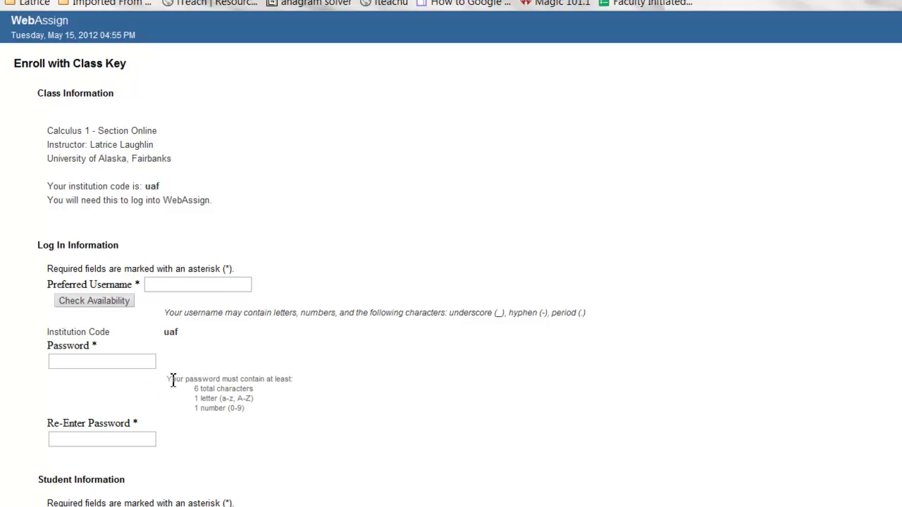
# Step: Review the password requirements on the enrollment form and submit it to create the student account
pyautogui.moveTo(179, 379); pyautogui.dragTo(263, 416)
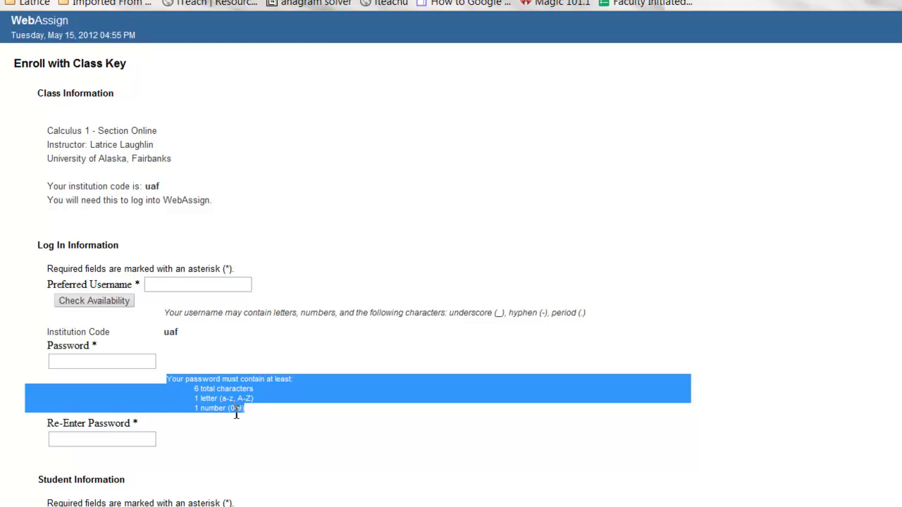
pyautogui.click(194, 430)
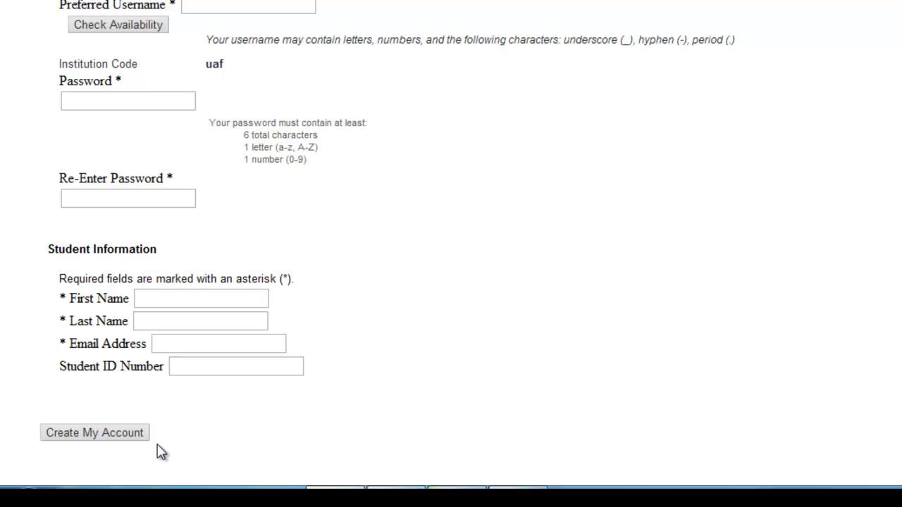
pyautogui.click(89, 433)
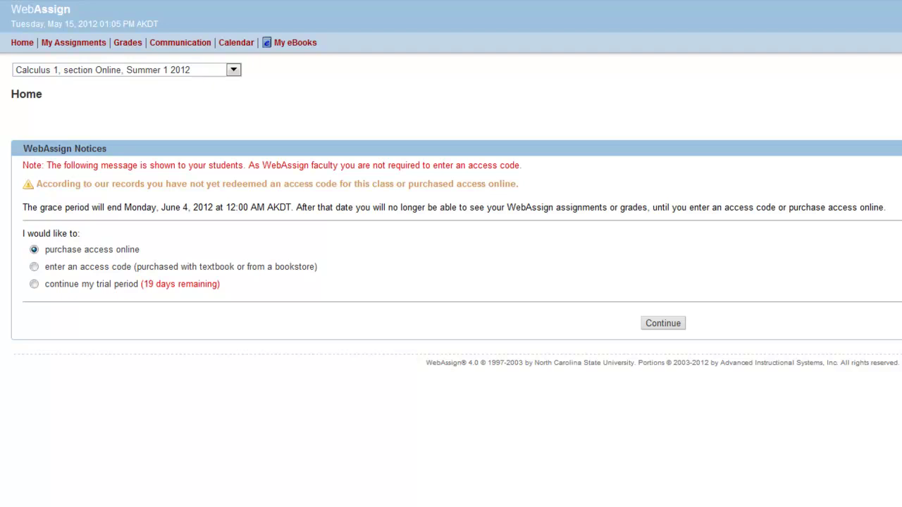
# Step: Choose to enter a purchased access code and select the EWAMath-S prefix
pyautogui.click(66, 270)
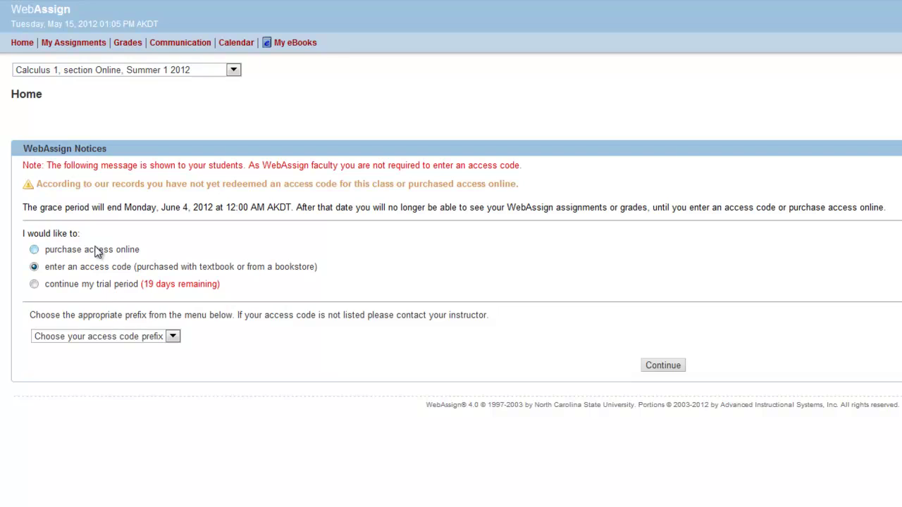
pyautogui.click(172, 337)
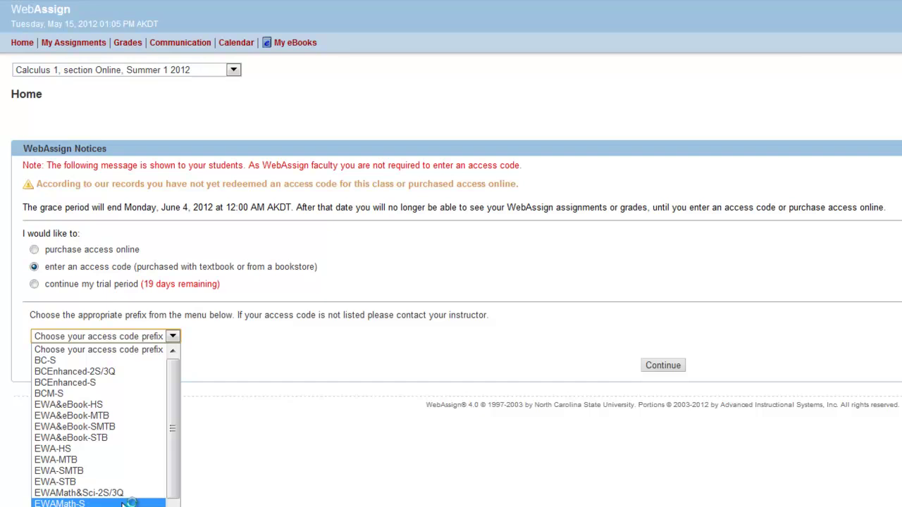
pyautogui.click(122, 504)
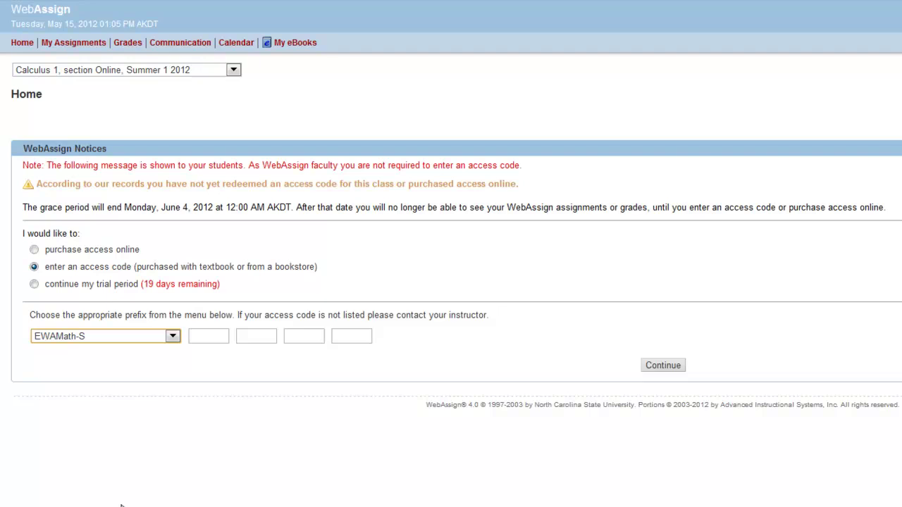
# Step: Try purchasing Lifetime of Edition access to eBook and homework online for Calculus 1, section Online, and cancel the purchase
pyautogui.click(34, 249)
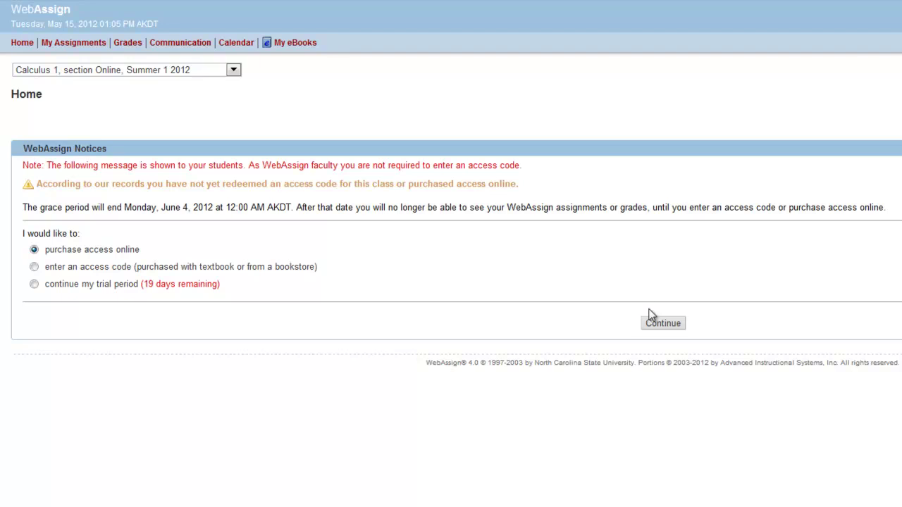
pyautogui.click(656, 328)
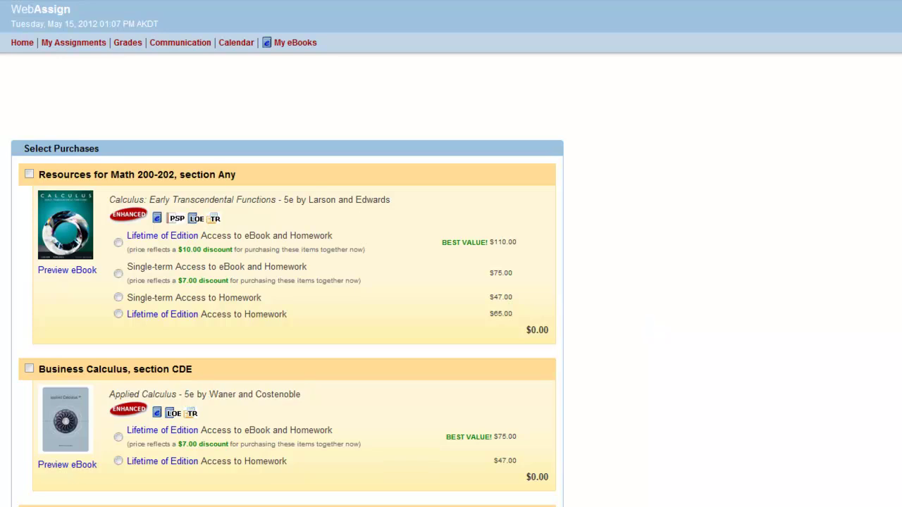
pyautogui.scroll(-3, 451, 282)
pyautogui.scroll(2, 451, 282)
pyautogui.scroll(1, 287, 282)
pyautogui.scroll(-1, 287, 282)
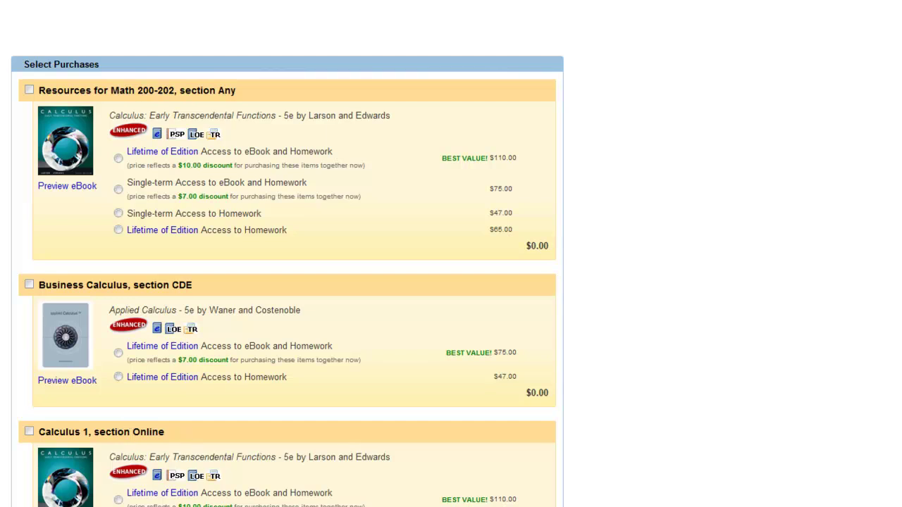
pyautogui.scroll(-3, 287, 253)
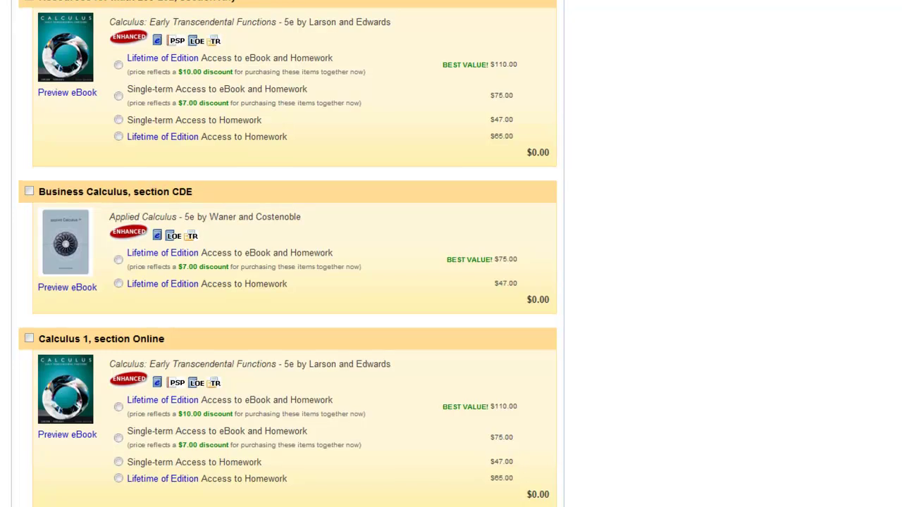
pyautogui.scroll(-3, 352, 331)
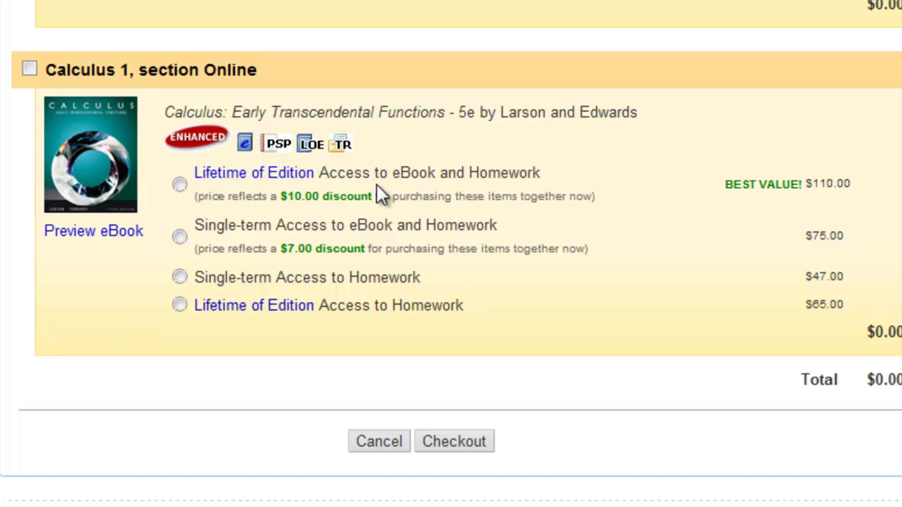
pyautogui.click(179, 185)
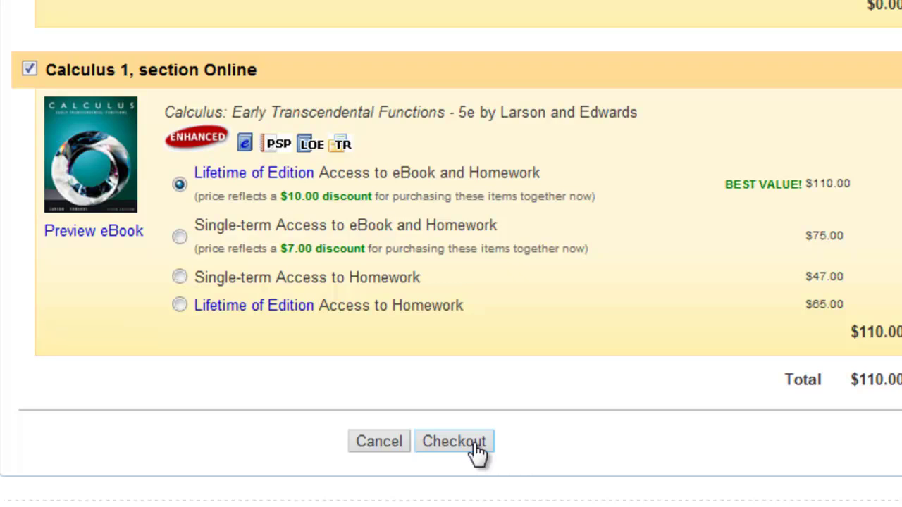
pyautogui.click(379, 442)
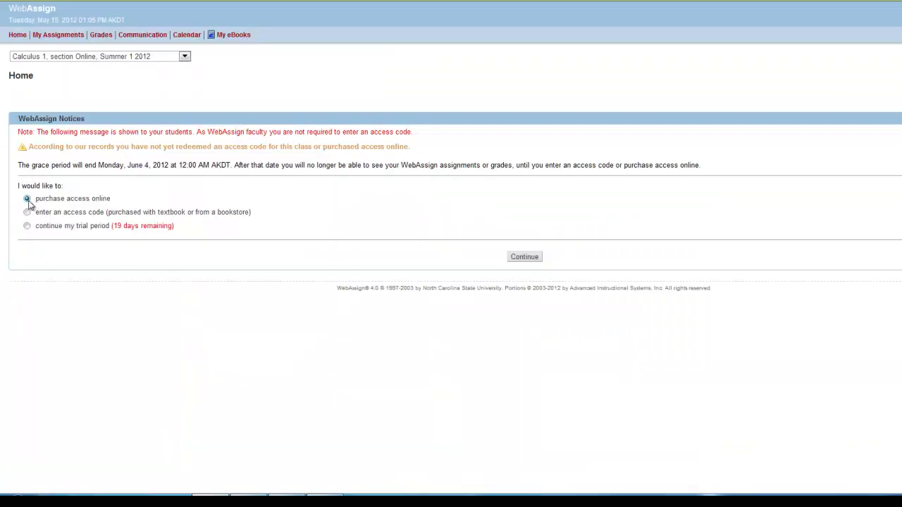
# Step: Continue with the trial period and open Quiz 1.1 from the current assignments
pyautogui.click(38, 226)
pyautogui.click(523, 257)
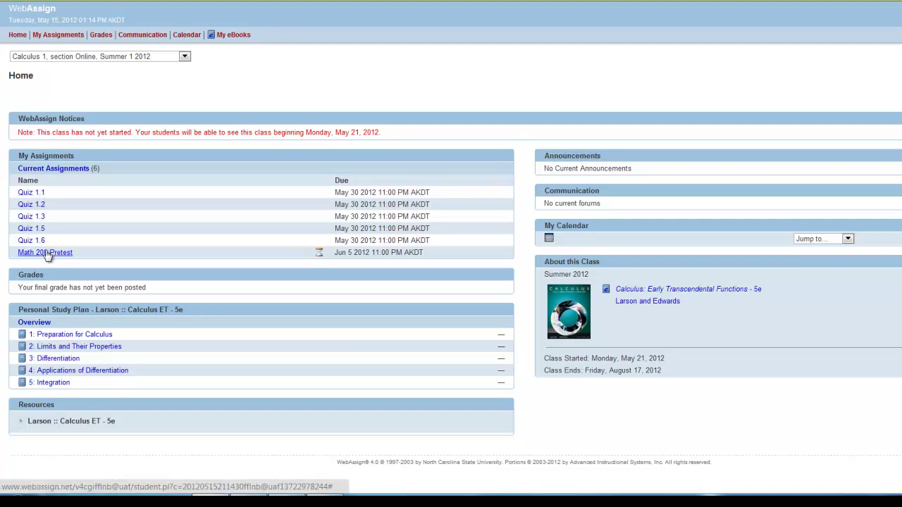
pyautogui.click(39, 198)
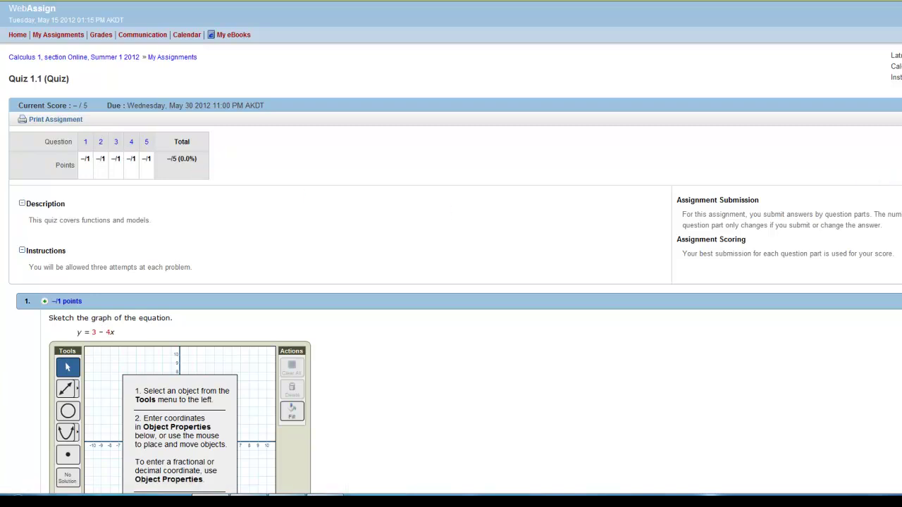
# Step: Look through all the questions of Quiz 1.1, down to the options for submitting or saving the assignment
pyautogui.scroll(-4, 451, 253)
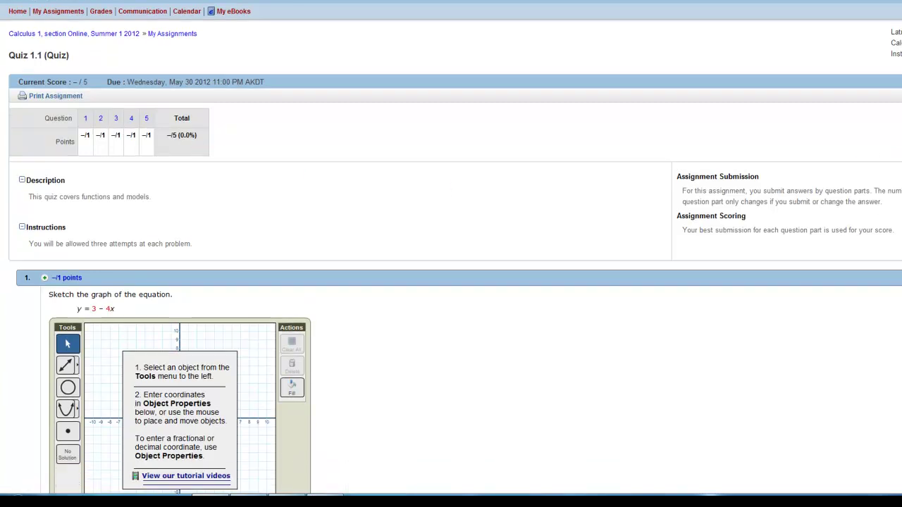
pyautogui.scroll(-7, 451, 253)
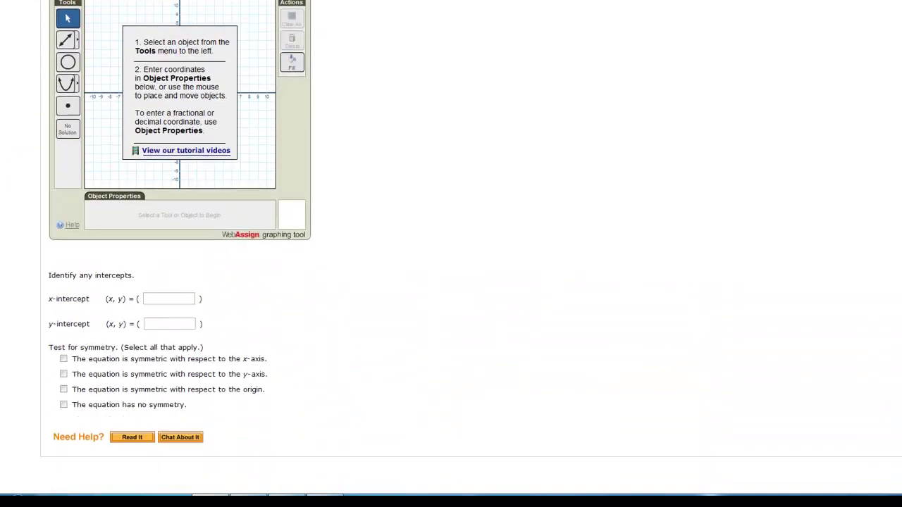
pyautogui.scroll(-10, 451, 254)
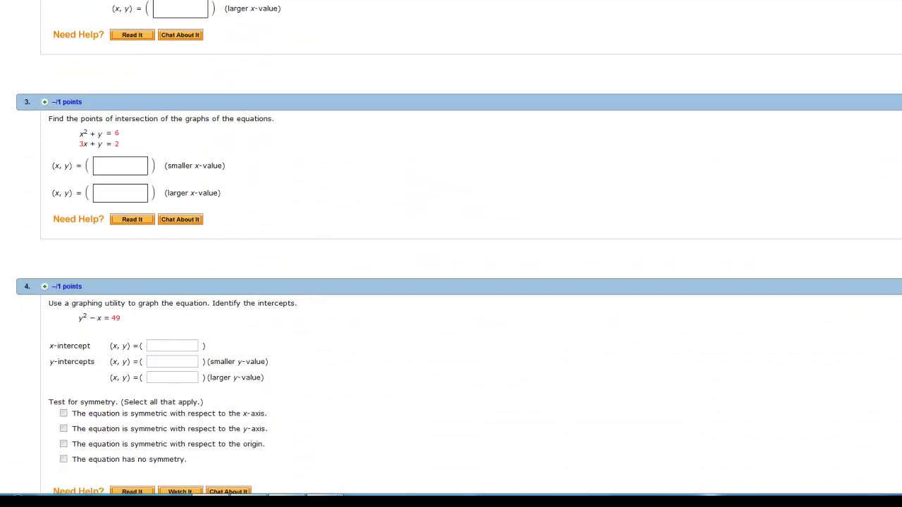
pyautogui.scroll(2, 451, 254)
pyautogui.scroll(3, 451, 254)
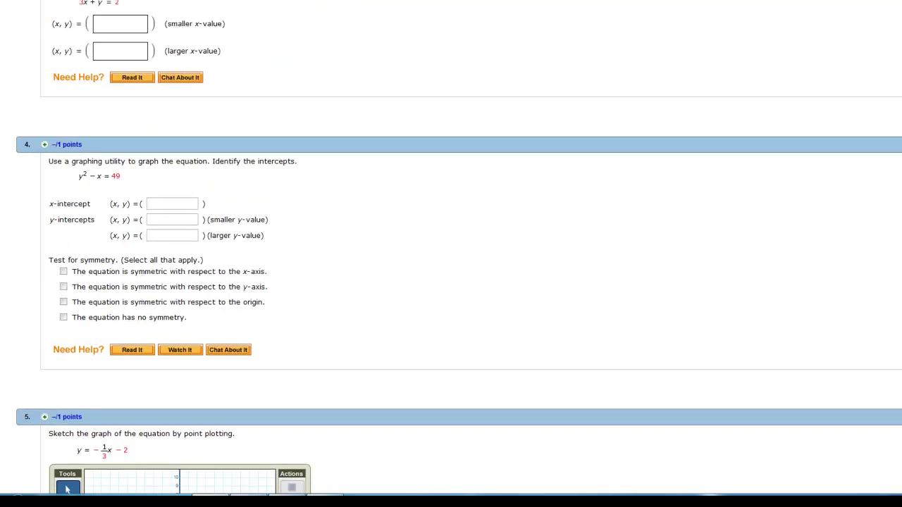
pyautogui.scroll(15, 451, 254)
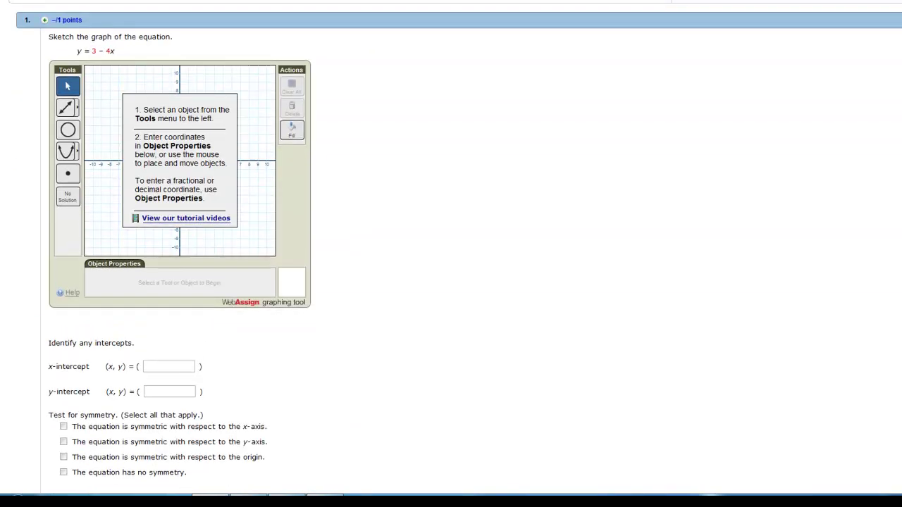
pyautogui.scroll(2, 451, 254)
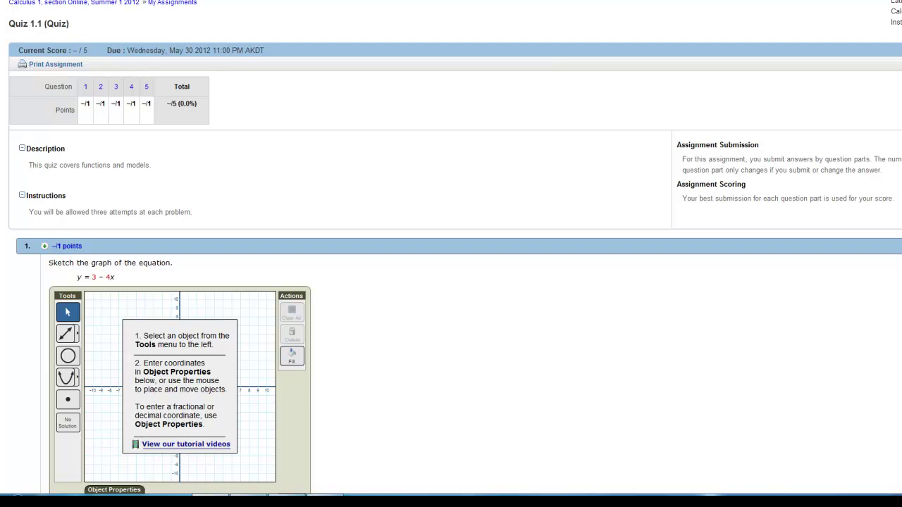
pyautogui.scroll(-5, 451, 253)
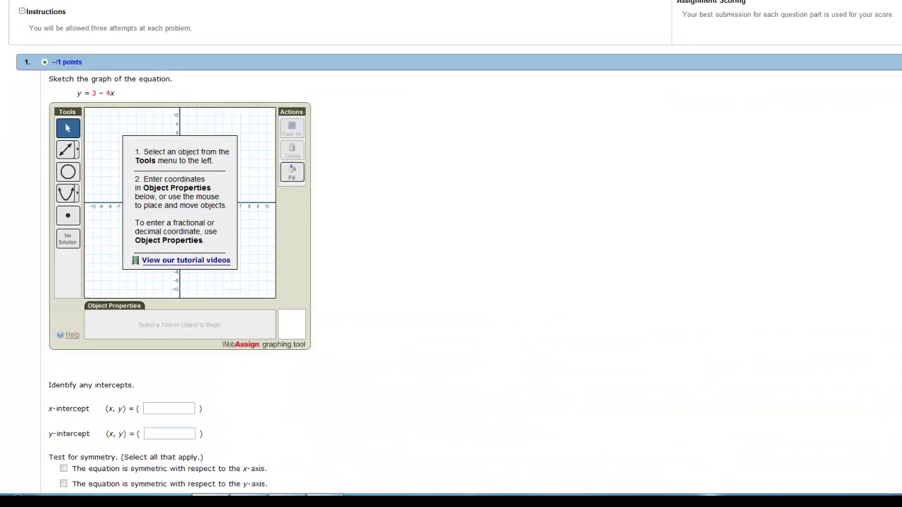
pyautogui.scroll(-3, 451, 254)
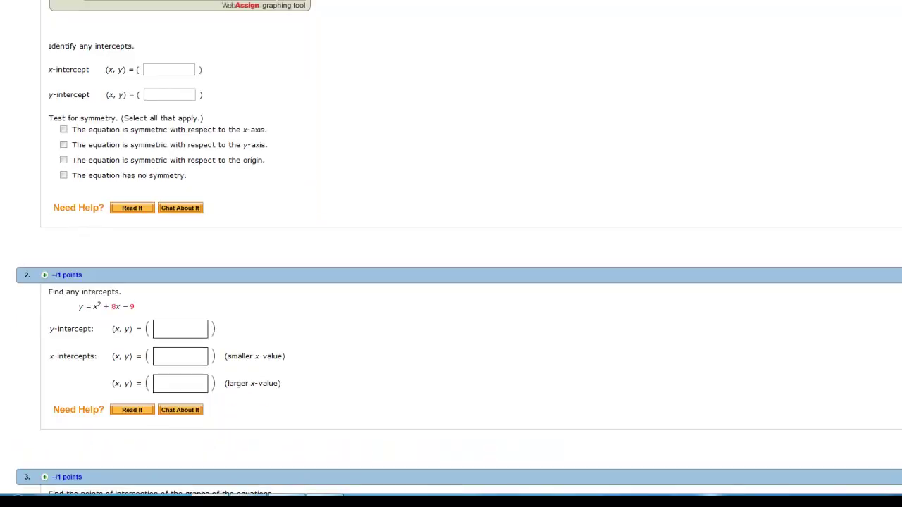
pyautogui.scroll(-4, 451, 254)
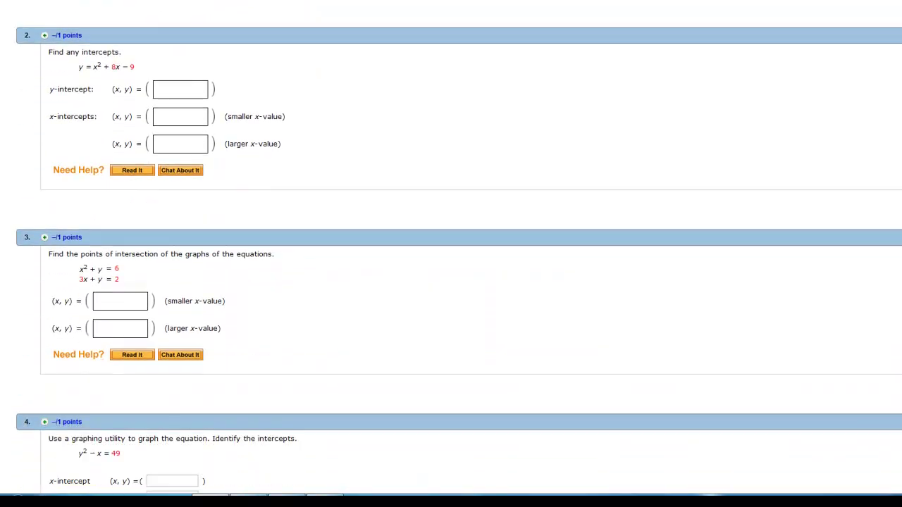
pyautogui.scroll(-1, 451, 254)
pyautogui.scroll(-3, 451, 253)
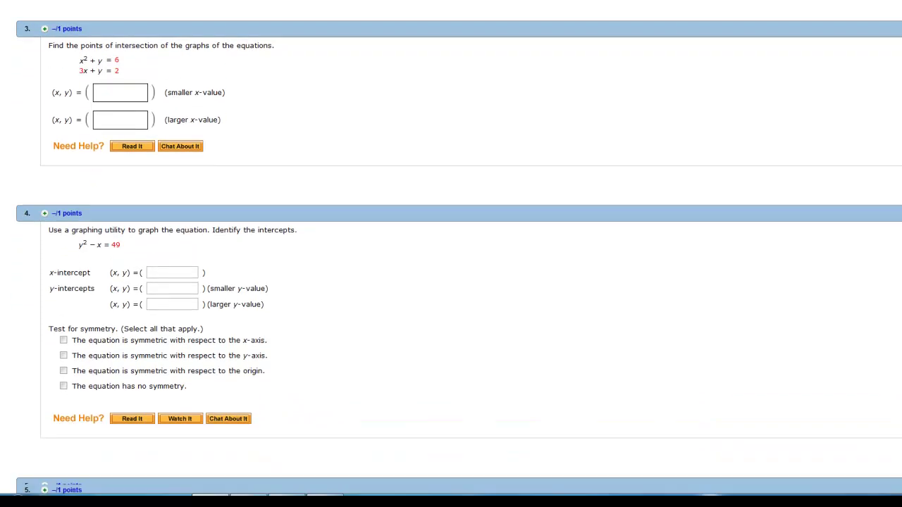
pyautogui.scroll(-3, 451, 254)
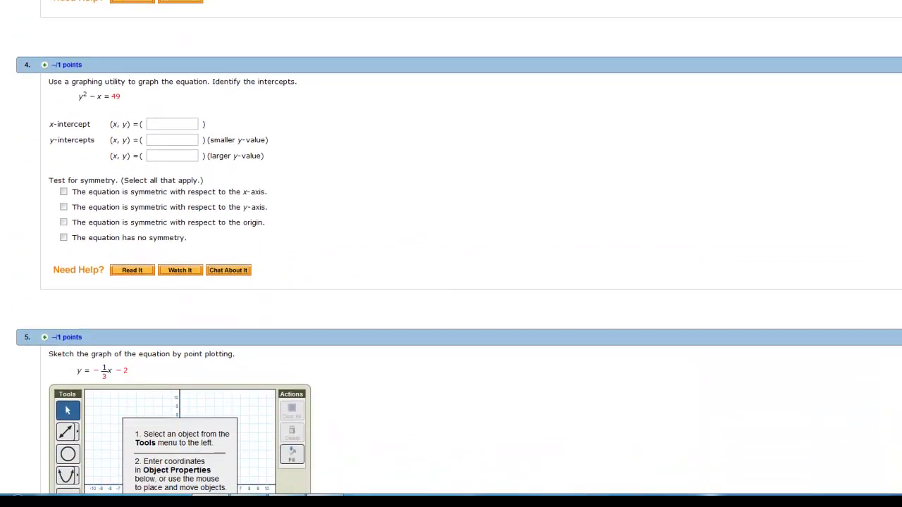
pyautogui.scroll(-1, 451, 254)
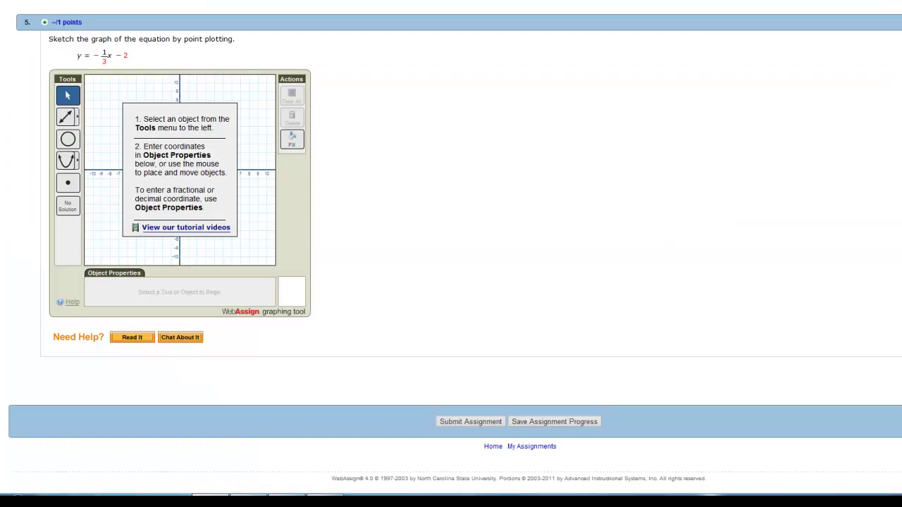
# Step: Review the Quiz 1.1 header with its title, description and instructions, and look over its five questions
pyautogui.scroll(15, 451, 254)
pyautogui.scroll(6, 452, 254)
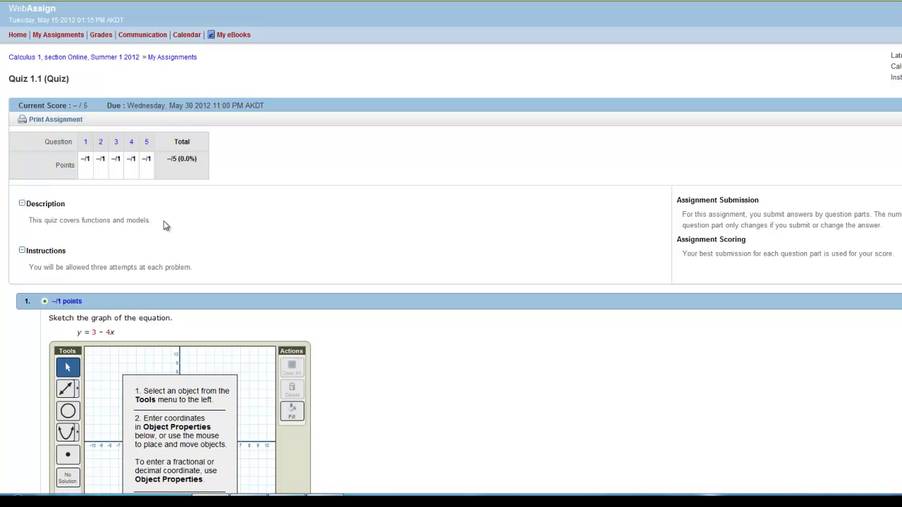
pyautogui.moveTo(45, 81); pyautogui.dragTo(31, 85)
pyautogui.scroll(-6, 451, 248)
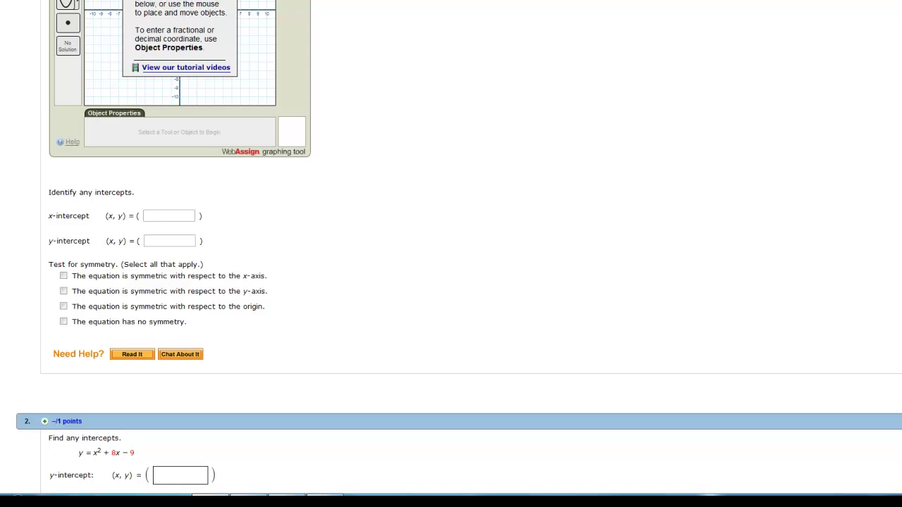
pyautogui.scroll(-6, 451, 254)
pyautogui.scroll(-4, 452, 253)
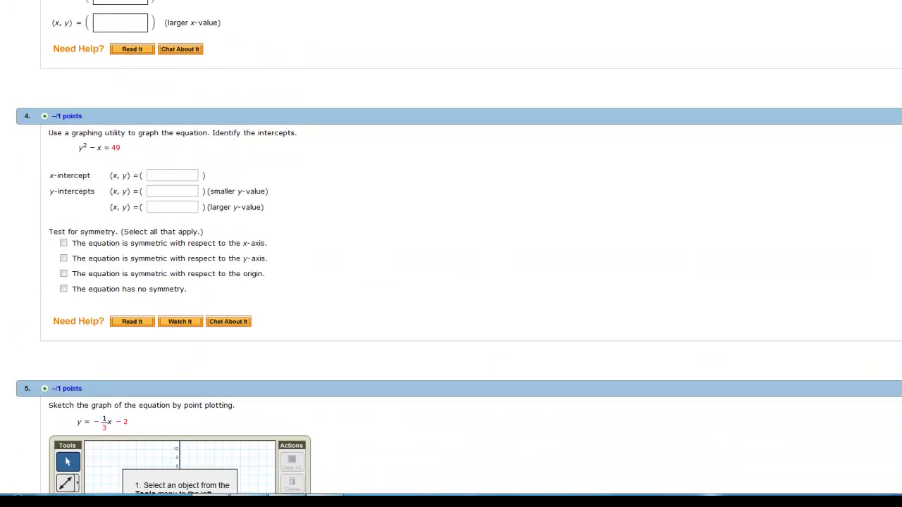
pyautogui.scroll(-4, 451, 254)
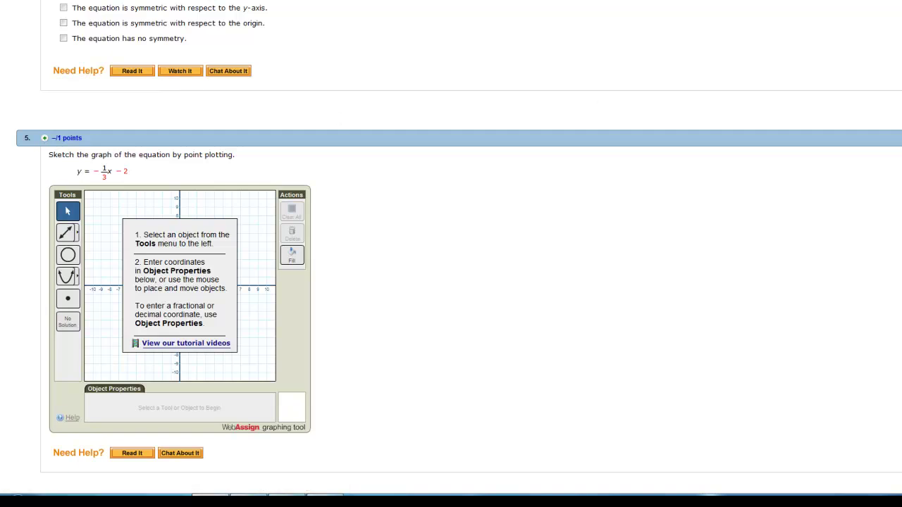
pyautogui.scroll(20, 451, 254)
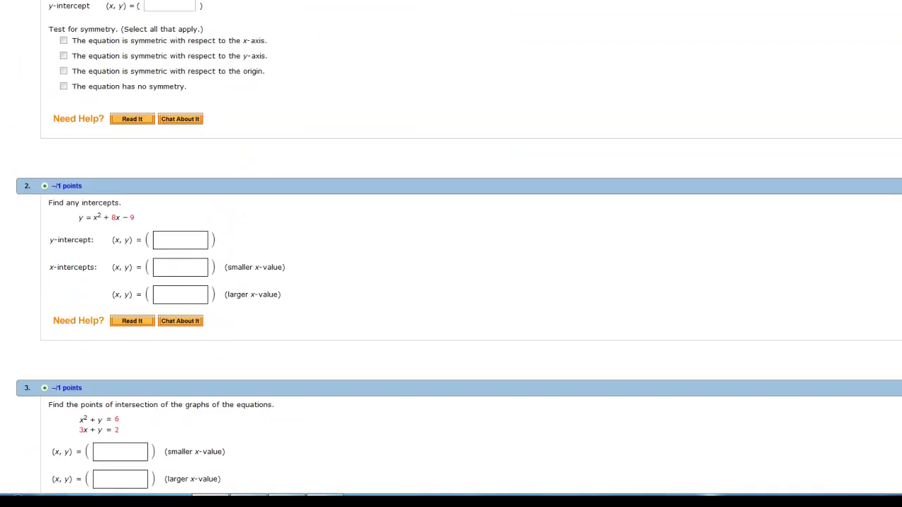
pyautogui.scroll(3, 451, 254)
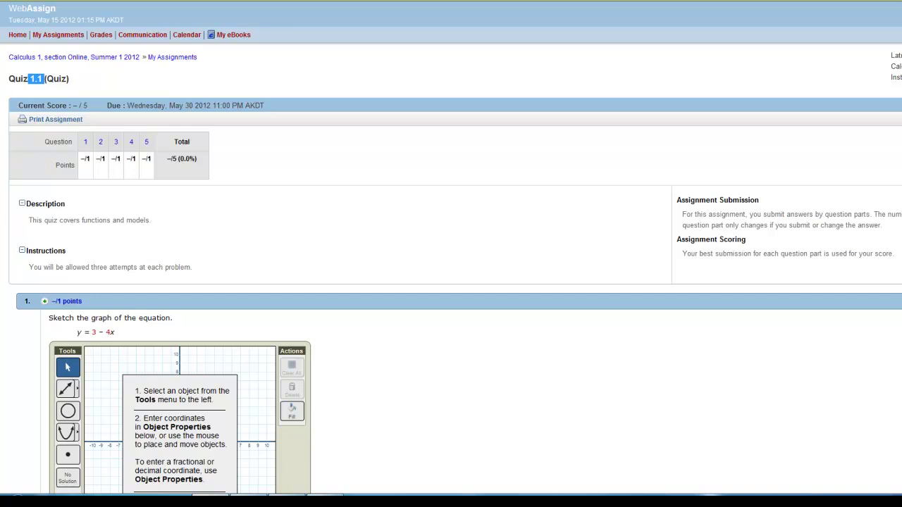
pyautogui.scroll(-15, 547, 149)
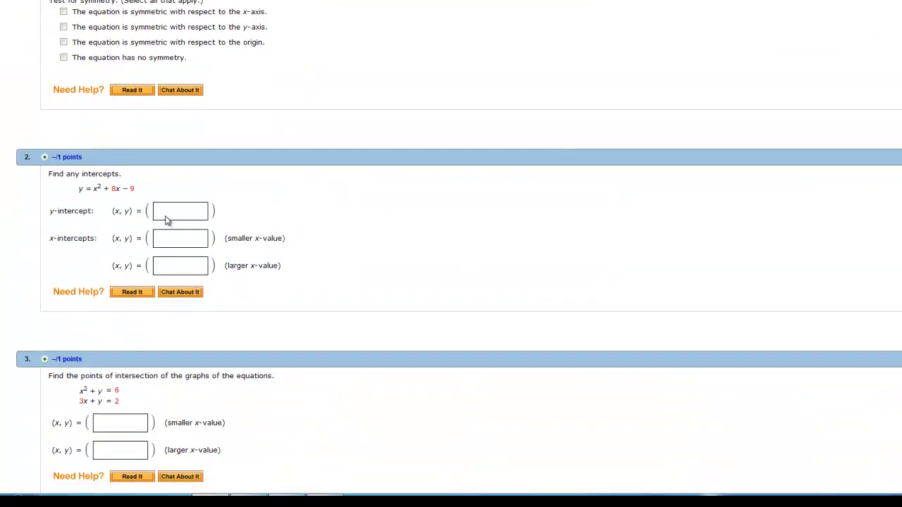
pyautogui.click(170, 215)
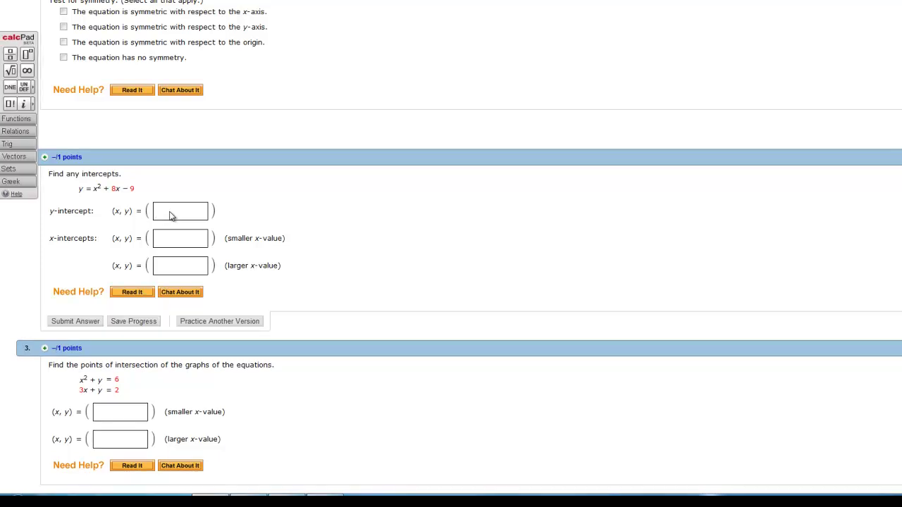
pyautogui.write('1,0')
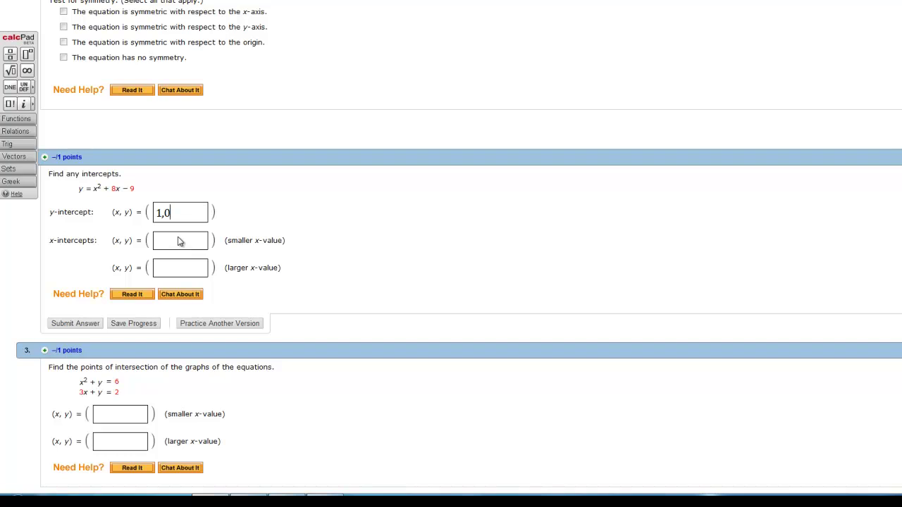
pyautogui.moveTo(182, 214); pyautogui.dragTo(157, 220)
pyautogui.press('BackSpace')
# Step: Answer question 2 with x-intercepts 1,0 (smaller) and 9,0 (larger) and y-intercept 0,-9, and submit the answer
pyautogui.click(162, 239)
pyautogui.write('1,0')
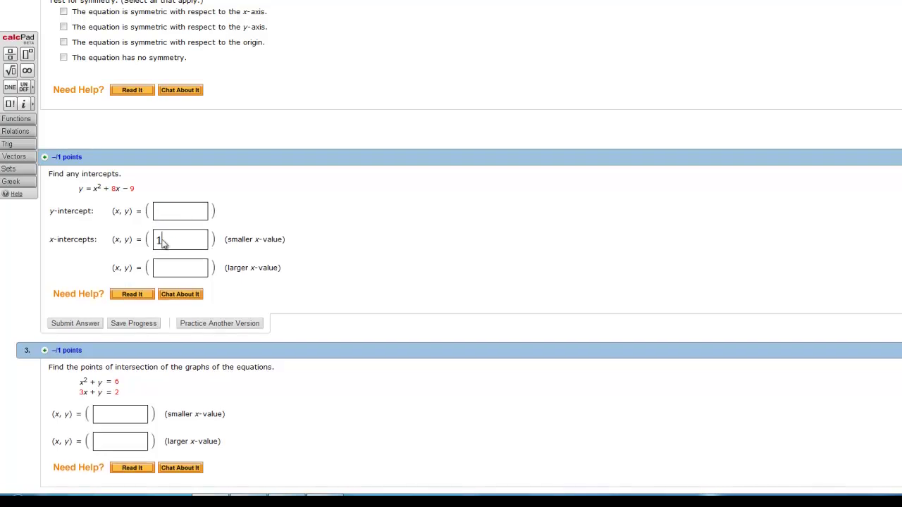
pyautogui.click(179, 274)
pyautogui.write('9')
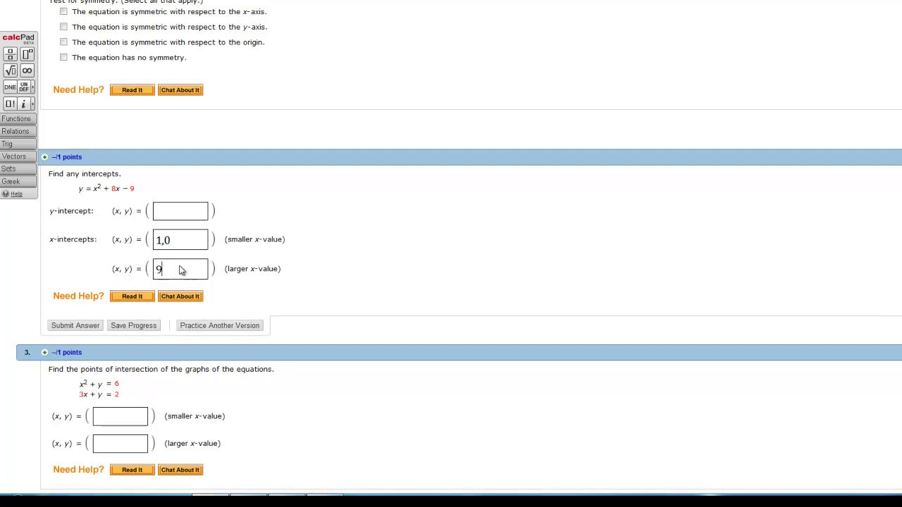
pyautogui.write(',0')
pyautogui.click(181, 214)
pyautogui.write('0,-9')
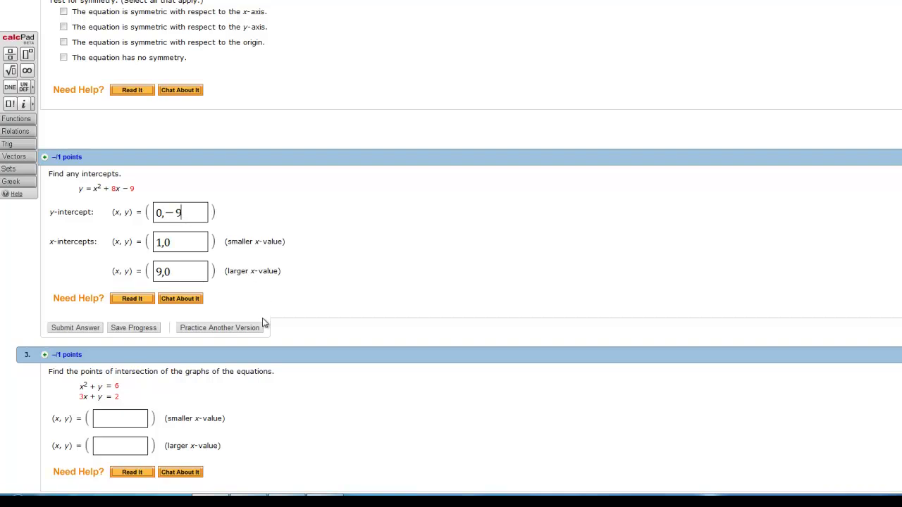
pyautogui.click(80, 328)
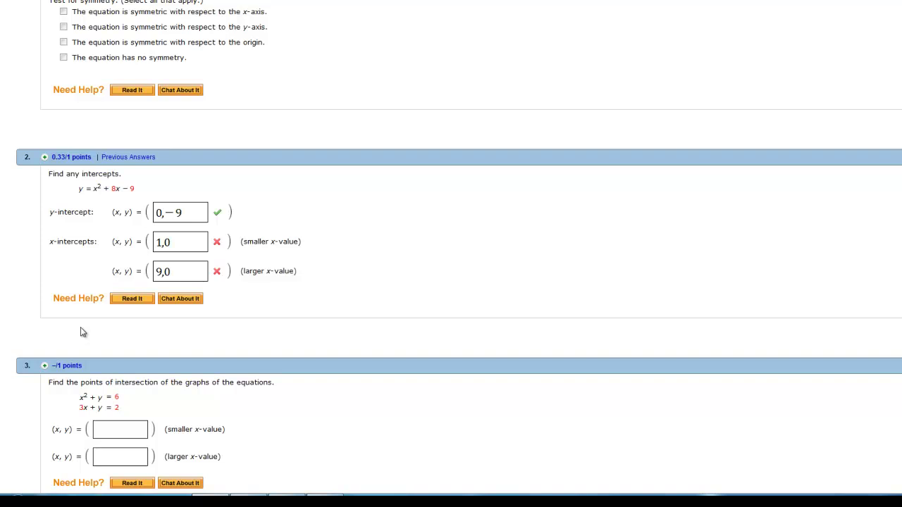
# Step: Change the smaller x-intercept answer in question 2 to -1,0
pyautogui.moveTo(189, 245); pyautogui.dragTo(143, 244)
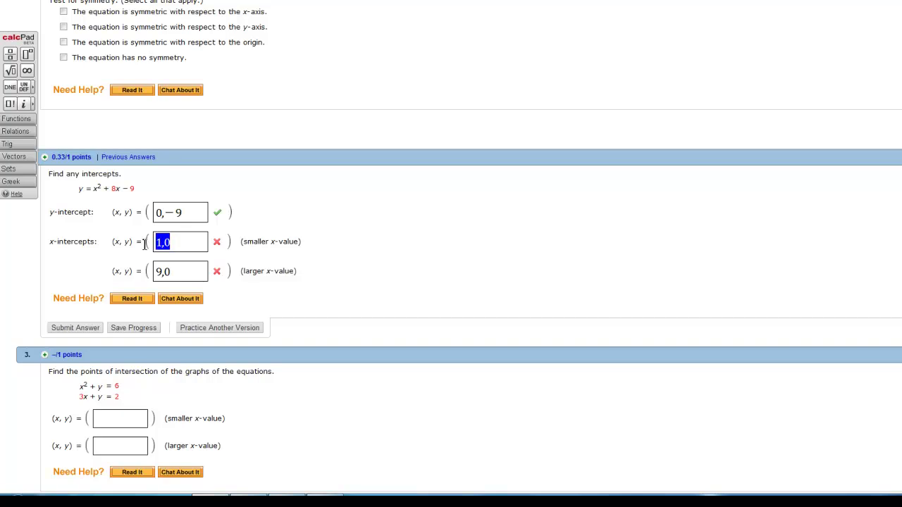
pyautogui.write('-10')
pyautogui.press('BackSpace')
pyautogui.write(',0')
# Step: Examine the quiz's score table and browse the calcPad symbol categories Functions, Relations, Trig, Vectors, Sets and Greek
pyautogui.scroll(-6, 451, 254)
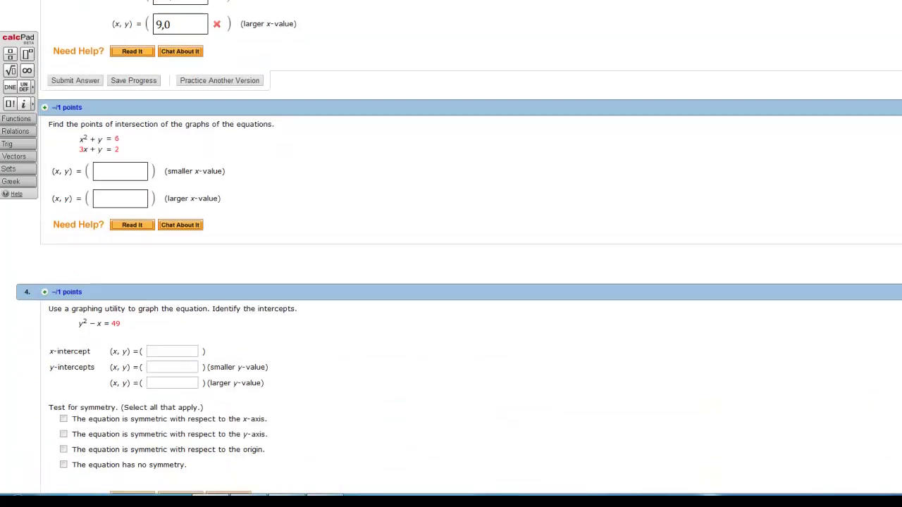
pyautogui.scroll(10, 451, 254)
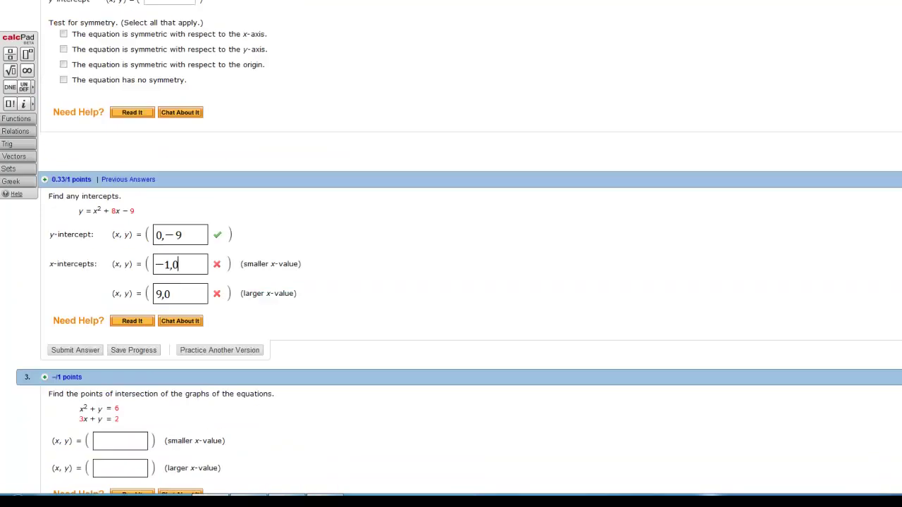
pyautogui.scroll(5, 451, 254)
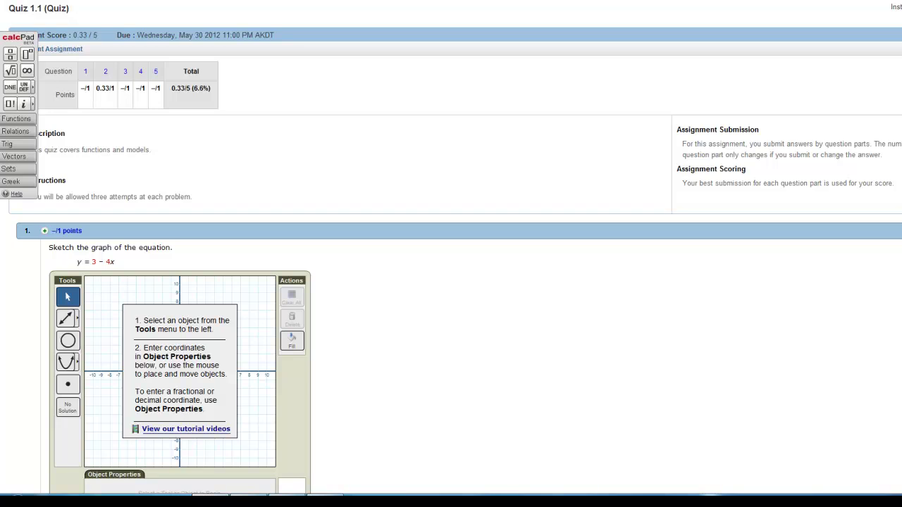
pyautogui.scroll(-4, 451, 254)
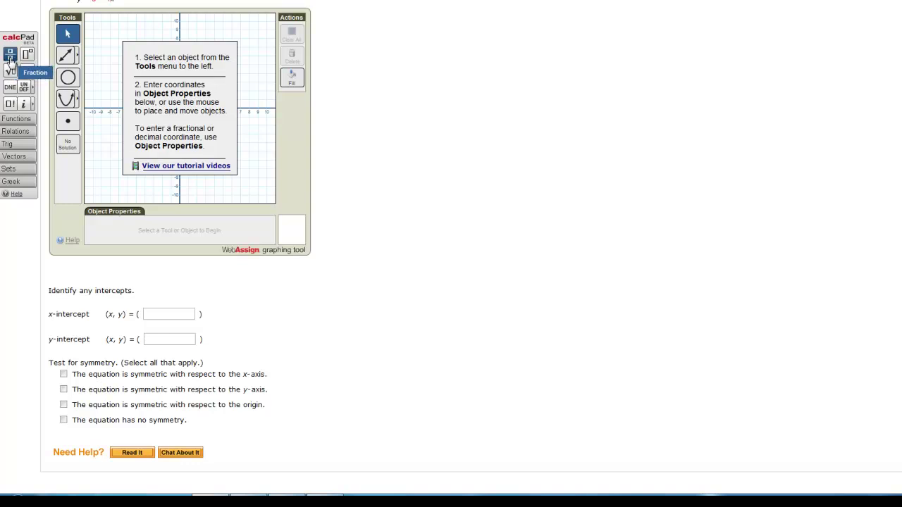
pyautogui.click(18, 121)
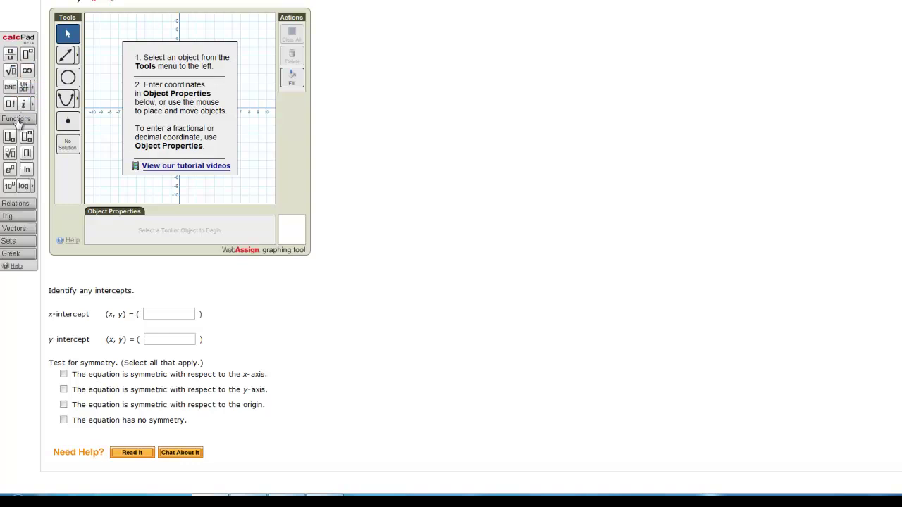
pyautogui.click(31, 210)
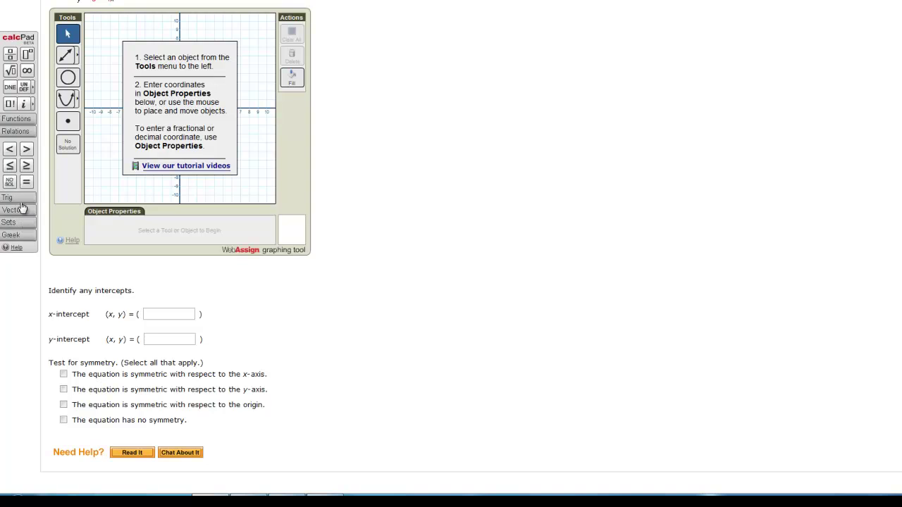
pyautogui.click(20, 199)
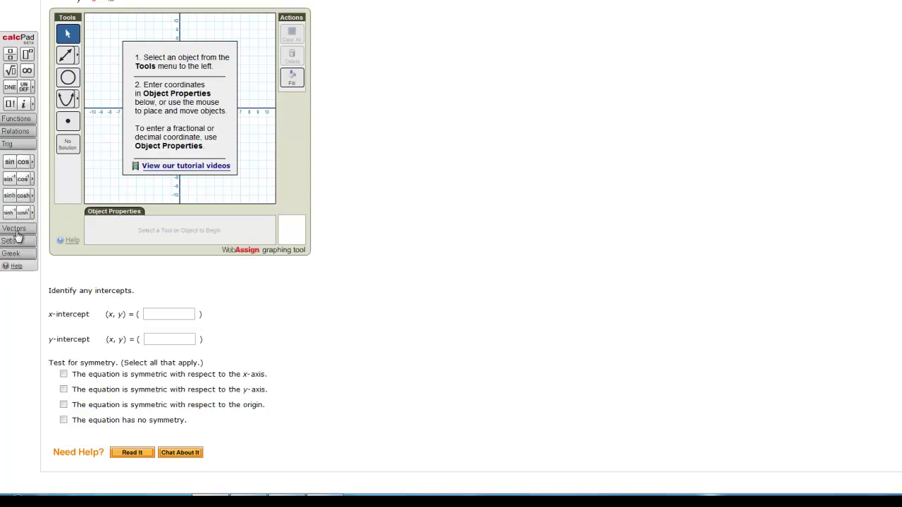
pyautogui.click(16, 231)
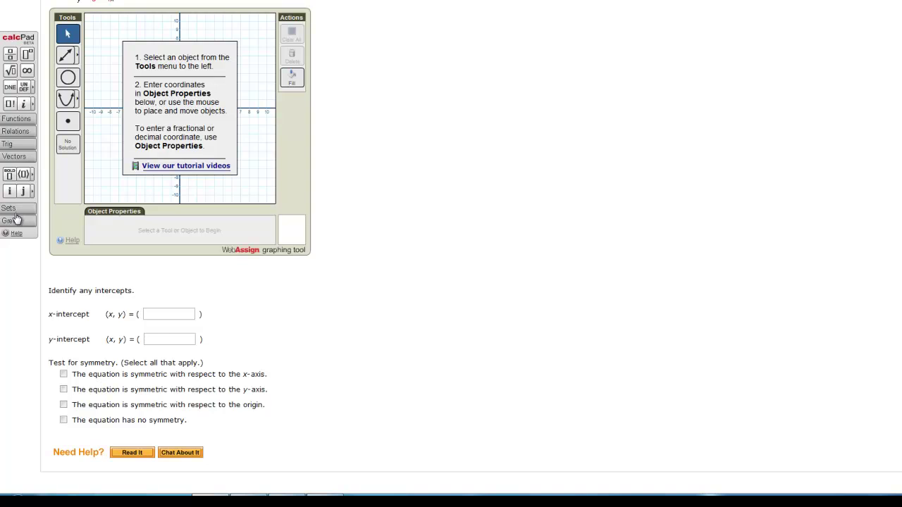
pyautogui.click(21, 210)
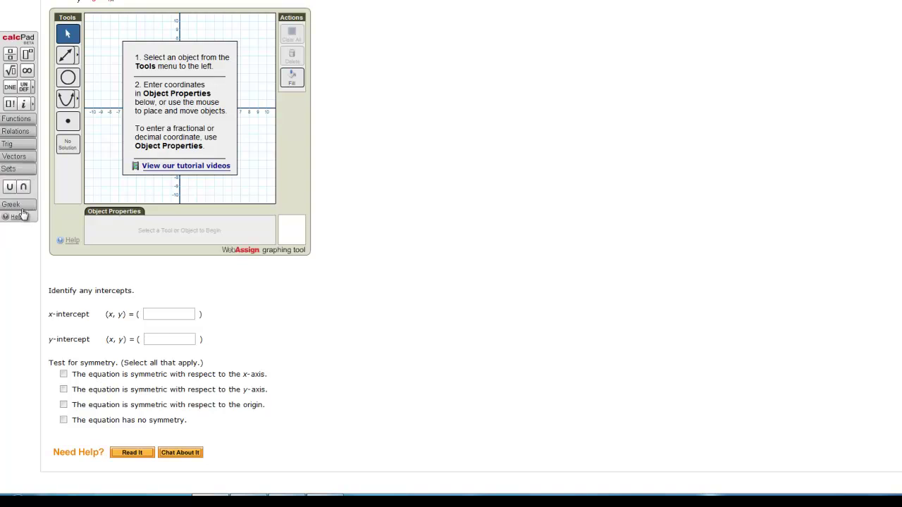
pyautogui.click(23, 204)
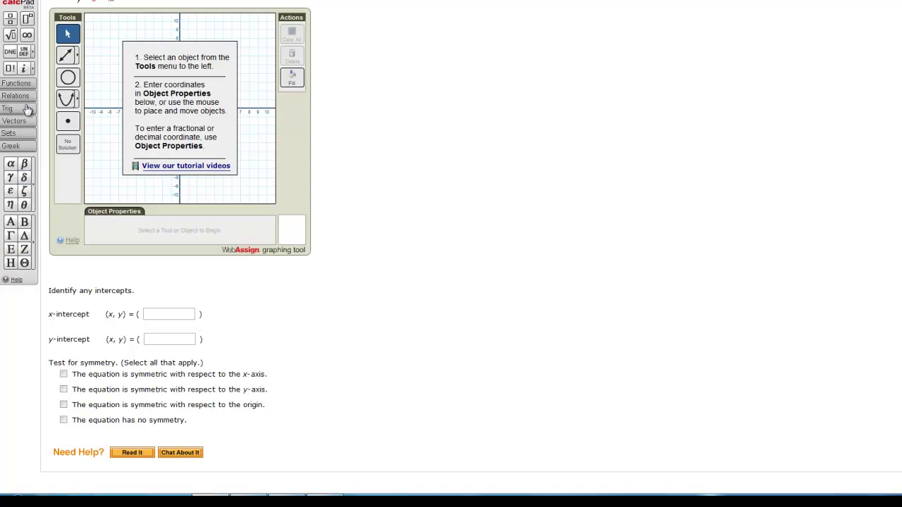
pyautogui.click(21, 84)
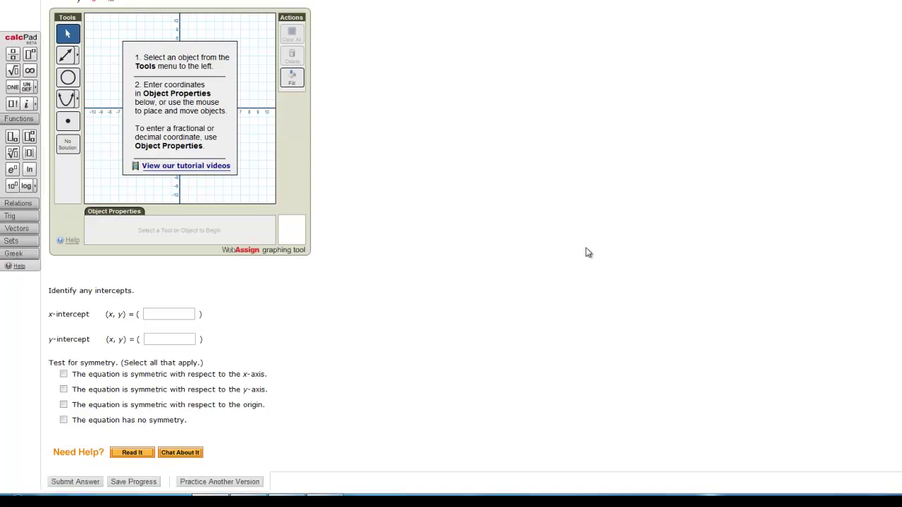
# Step: Look over the questions' answer fields and help options down to question 5, and return to the quiz header
pyautogui.scroll(-2, 585, 253)
pyautogui.scroll(-3, 451, 253)
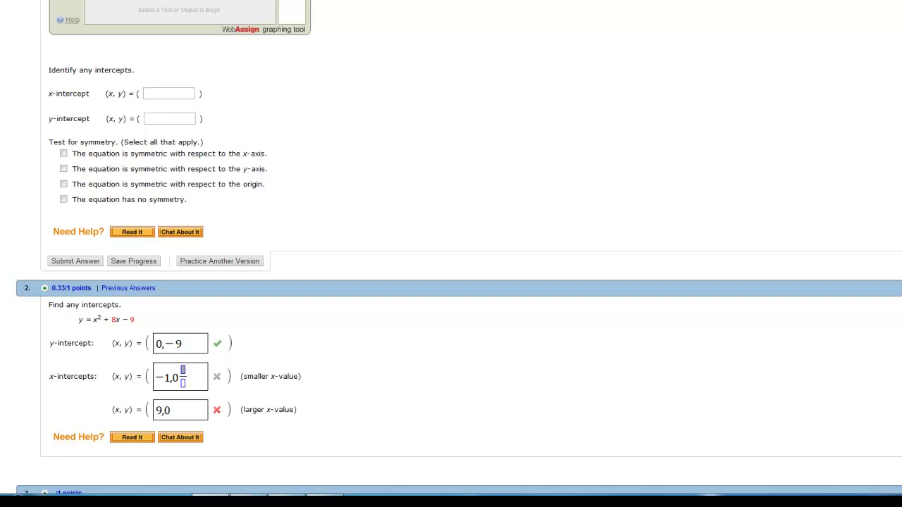
pyautogui.scroll(-13, 451, 254)
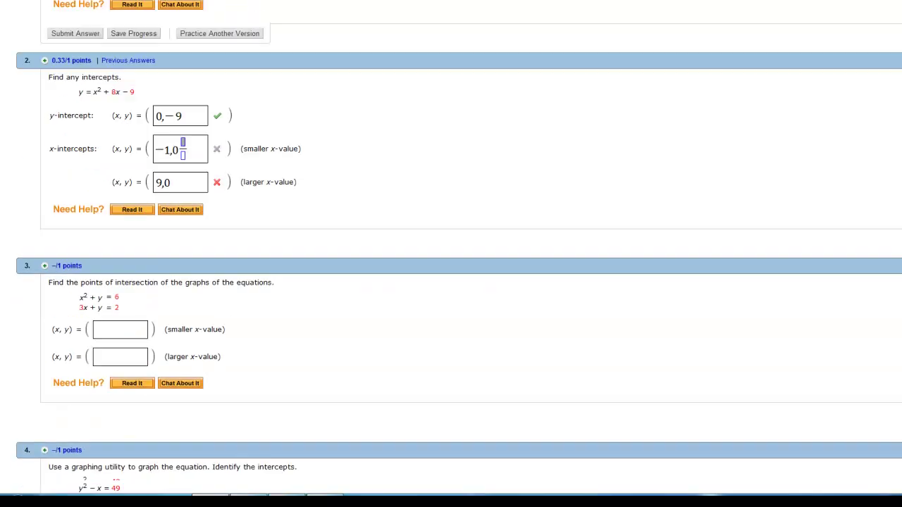
pyautogui.scroll(-4, 451, 253)
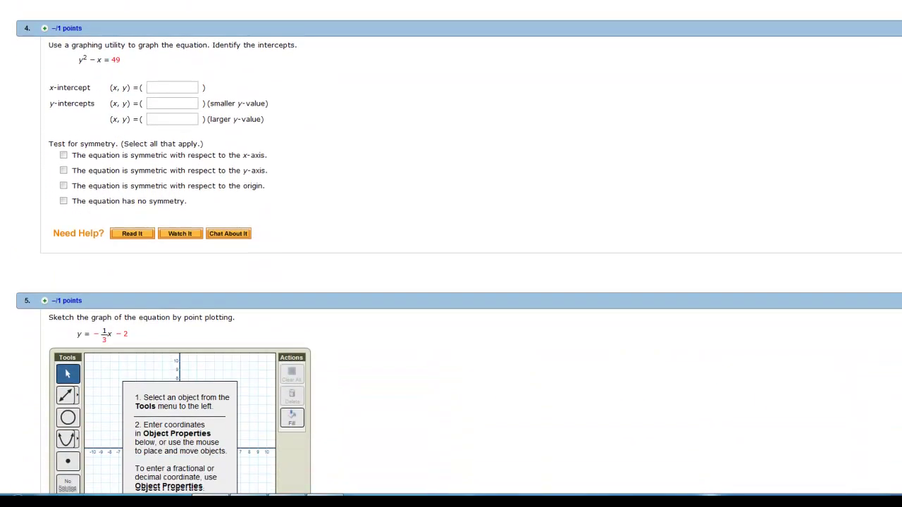
pyautogui.scroll(6, 451, 254)
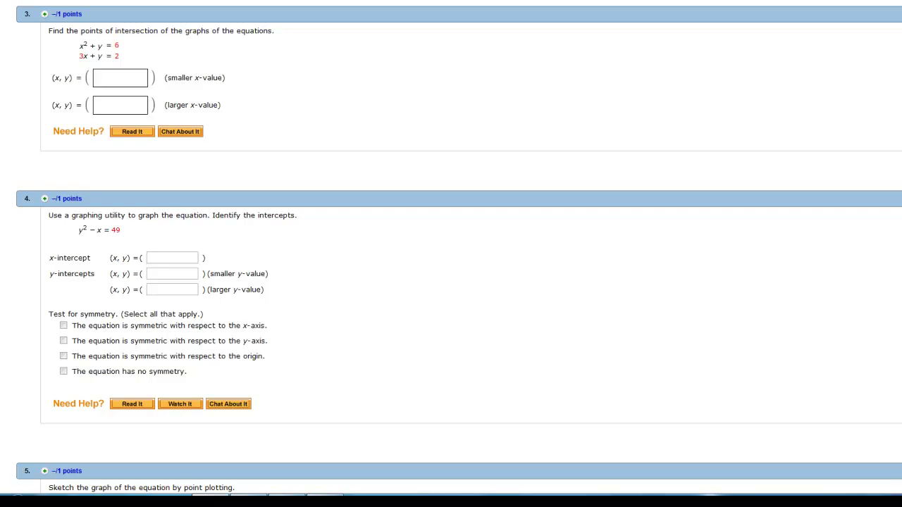
pyautogui.scroll(15, 451, 254)
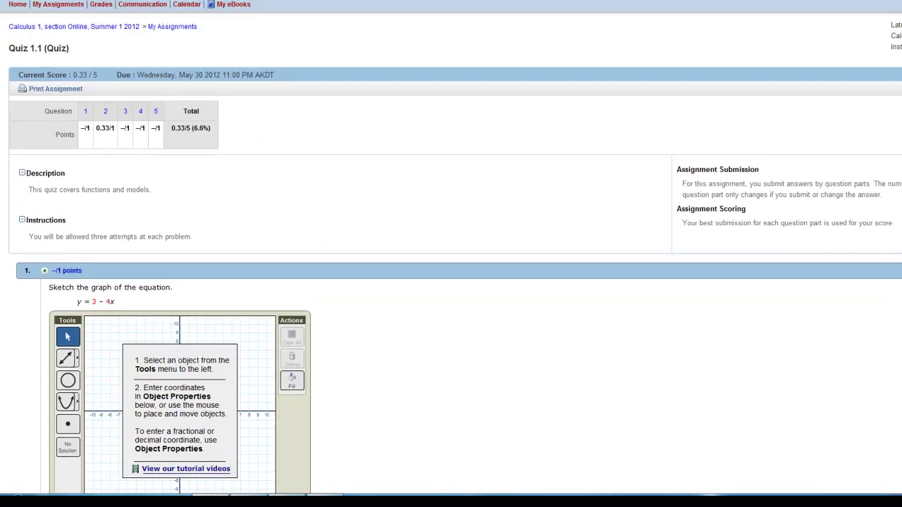
pyautogui.scroll(-3, 239, 77)
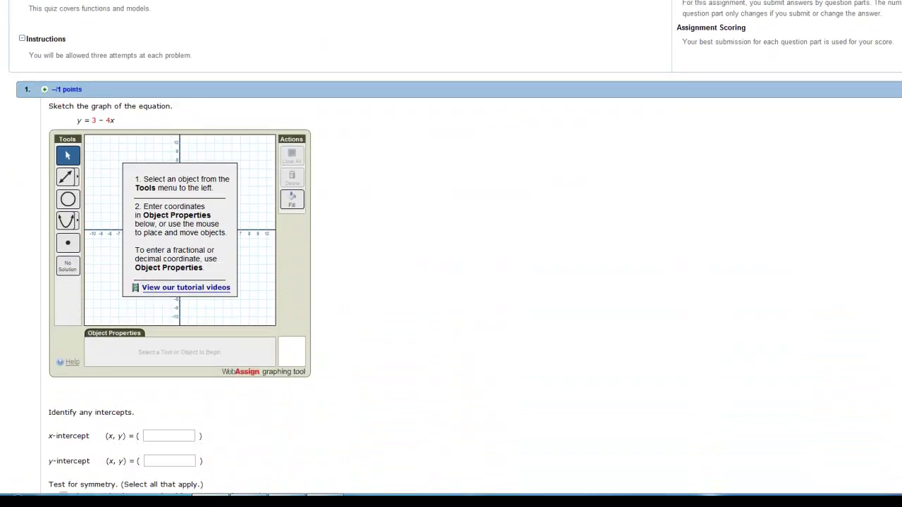
pyautogui.scroll(2, 239, 78)
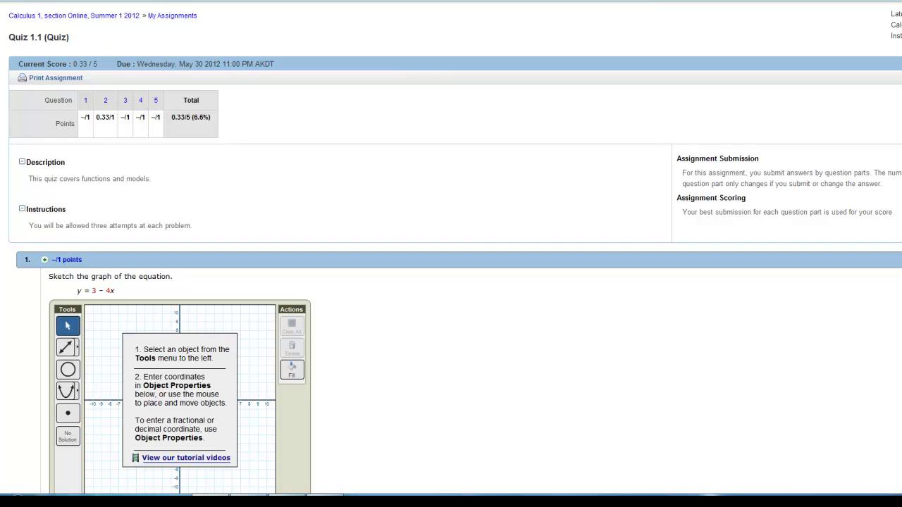
# Step: Leave Quiz 1.1 without saving the unsubmitted answers and open 1: Preparation for Calculus in the class's Personal Study Plan
pyautogui.click(25, 2)
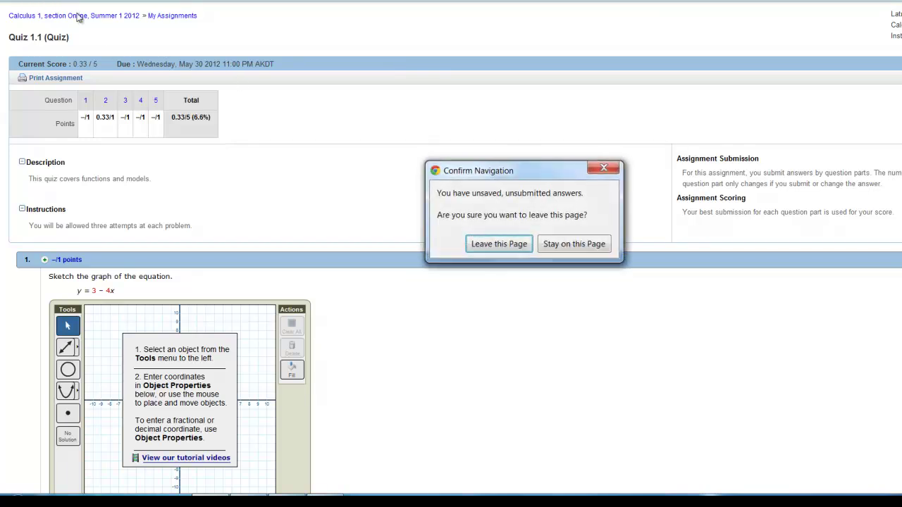
pyautogui.click(505, 248)
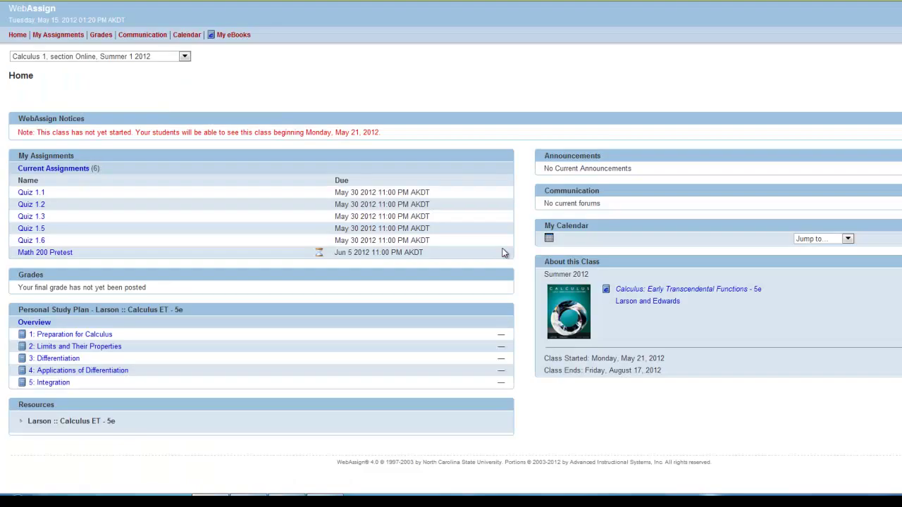
pyautogui.click(76, 335)
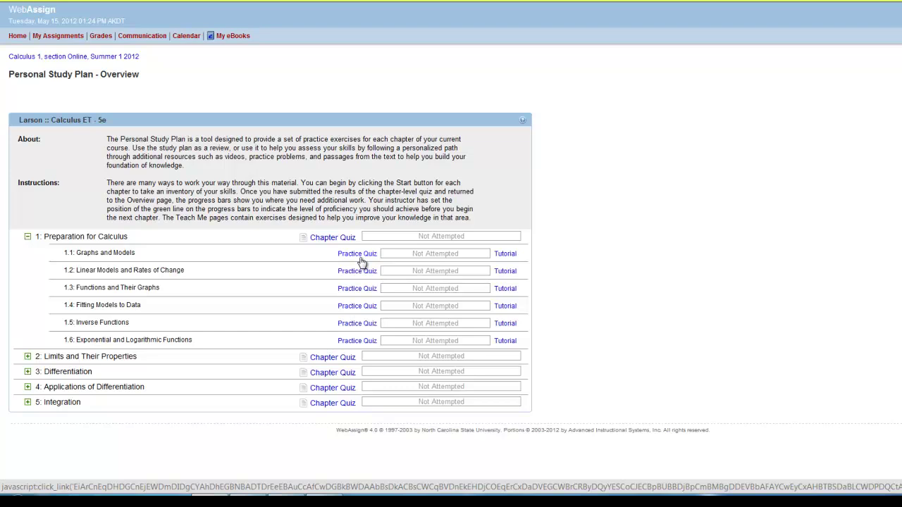
# Step: Return to the home page and select the class Calculus 1, section Online, Summer 1 2012
pyautogui.click(16, 37)
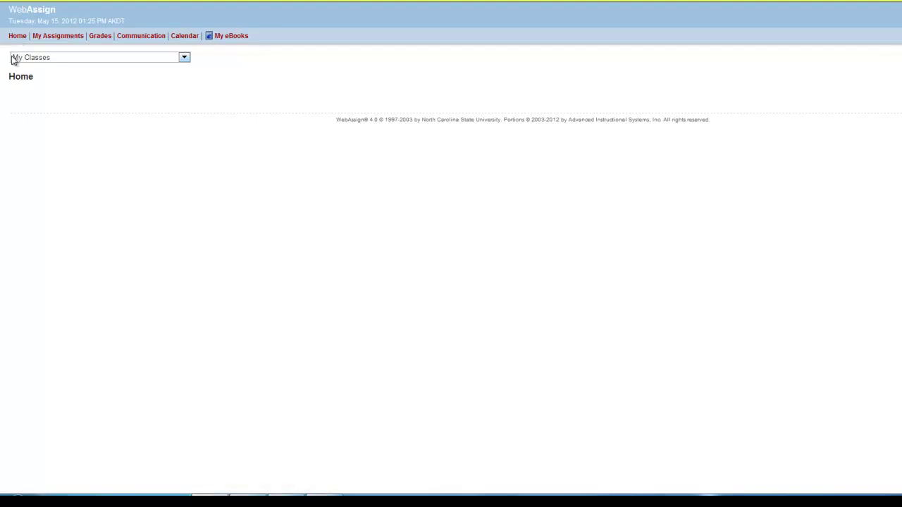
pyautogui.click(16, 57)
pyautogui.click(41, 111)
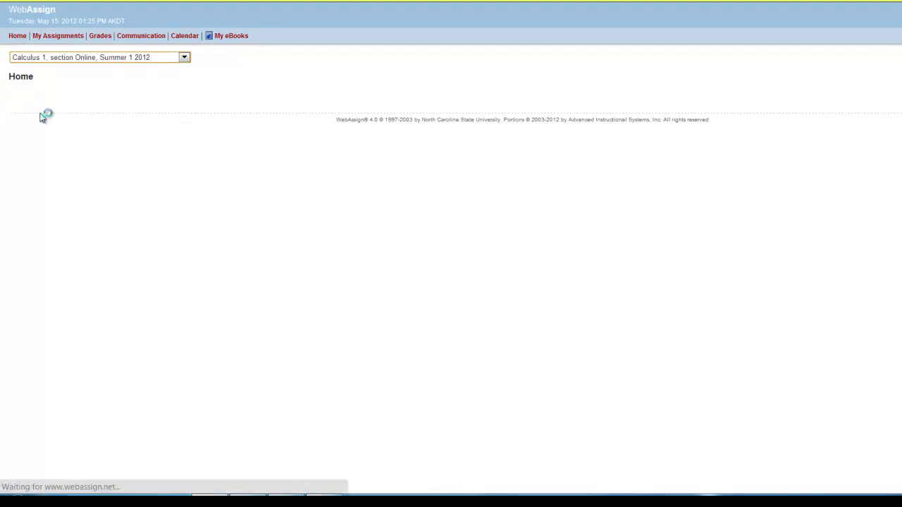